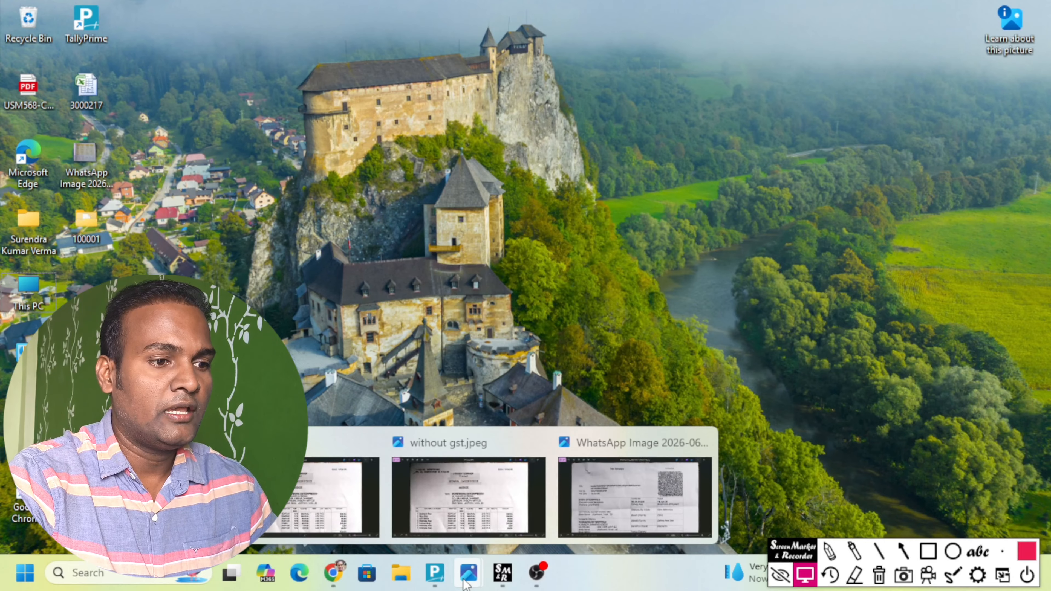
Examine the WhatsApp tax invoice image, including its buyer details, listed goods, discounts and tax amounts.
{"action": "left_click", "coordinate": [647, 523]}
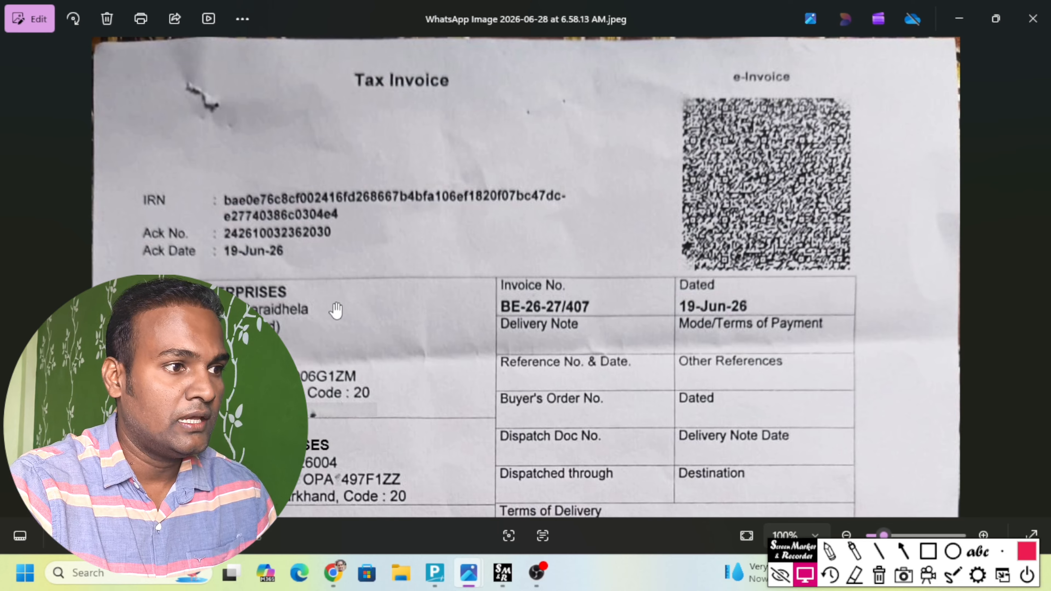
{"action": "scroll", "coordinate": [604, 385], "scroll_direction": "down", "scroll_amount": 5}
{"action": "scroll", "coordinate": [590, 336], "scroll_direction": "down", "scroll_amount": 5}
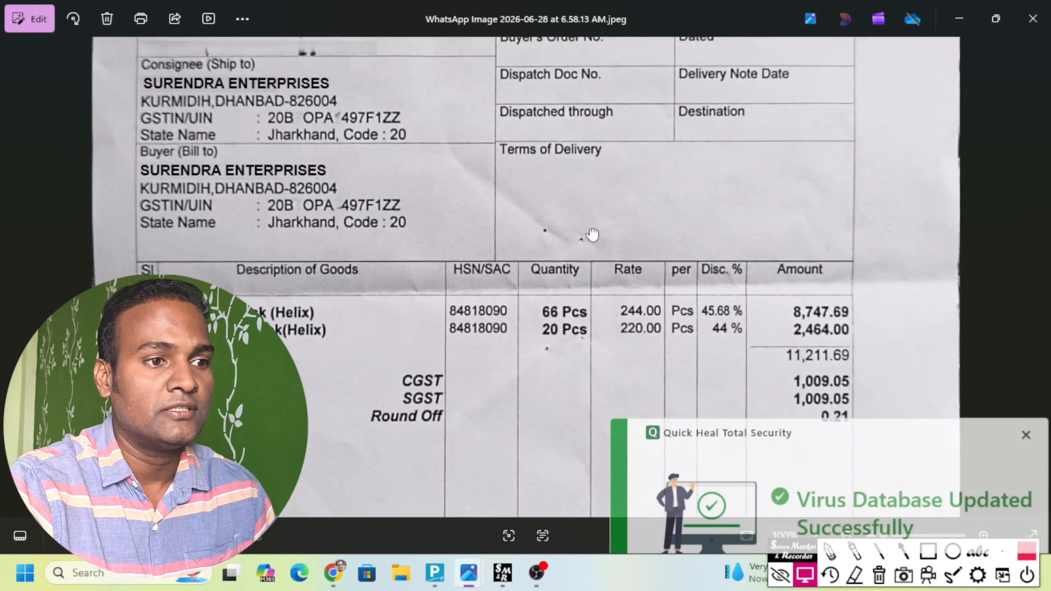
{"action": "left_click", "coordinate": [1027, 426]}
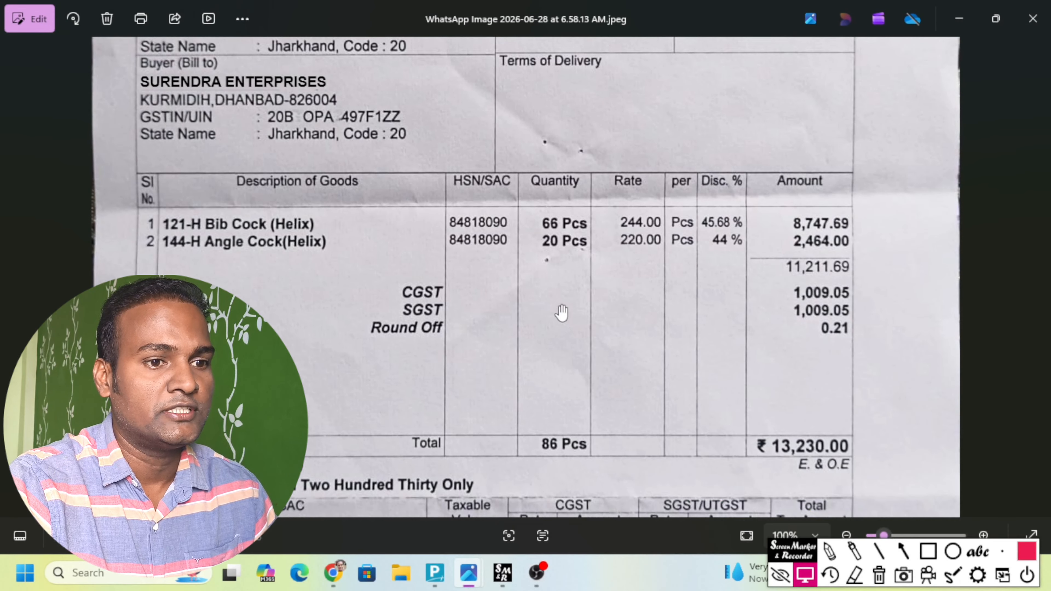
{"action": "left_click_drag", "start_coordinate": [565, 162], "coordinate": [553, 267]}
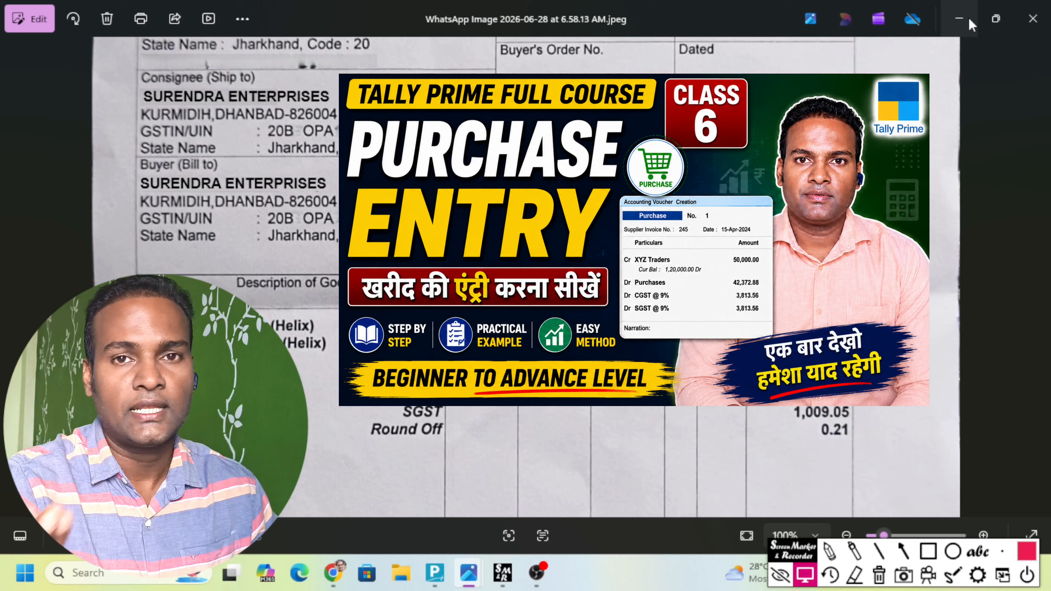
{"action": "left_click", "coordinate": [966, 16]}
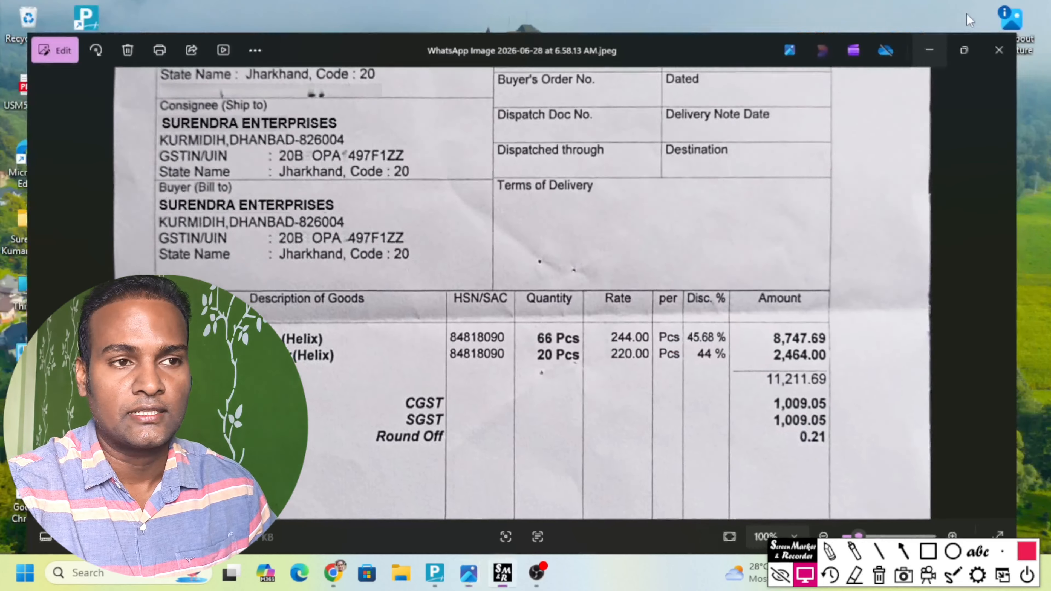
Examine the with gst.jpeg invoice, including its supplier and party details, item lines, CGST, SGST and total.
{"action": "mouse_move", "coordinate": [469, 573]}
{"action": "left_click", "coordinate": [475, 480]}
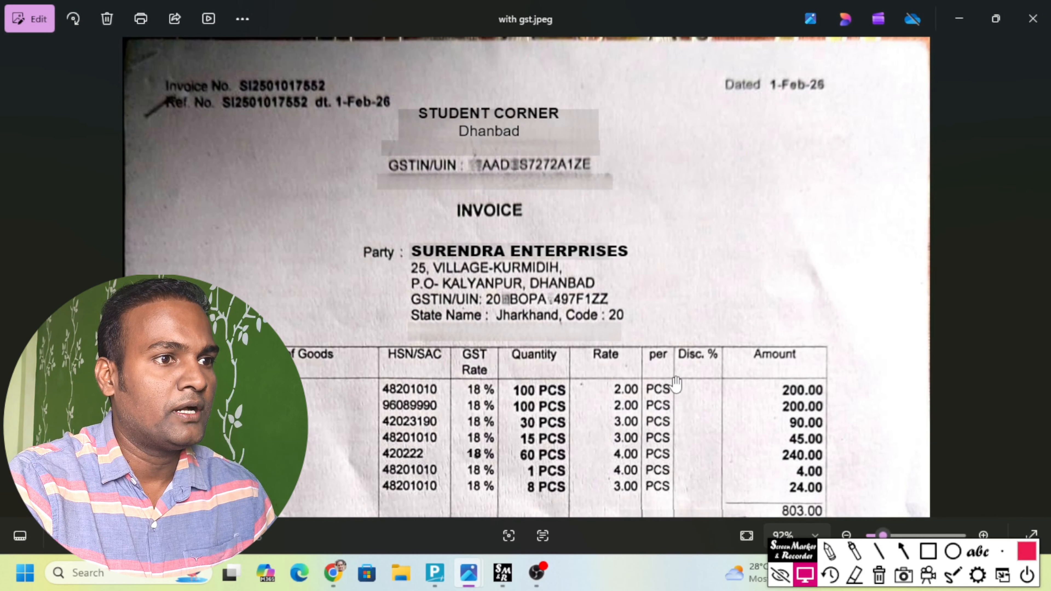
{"action": "left_click_drag", "start_coordinate": [676, 385], "coordinate": [681, 280]}
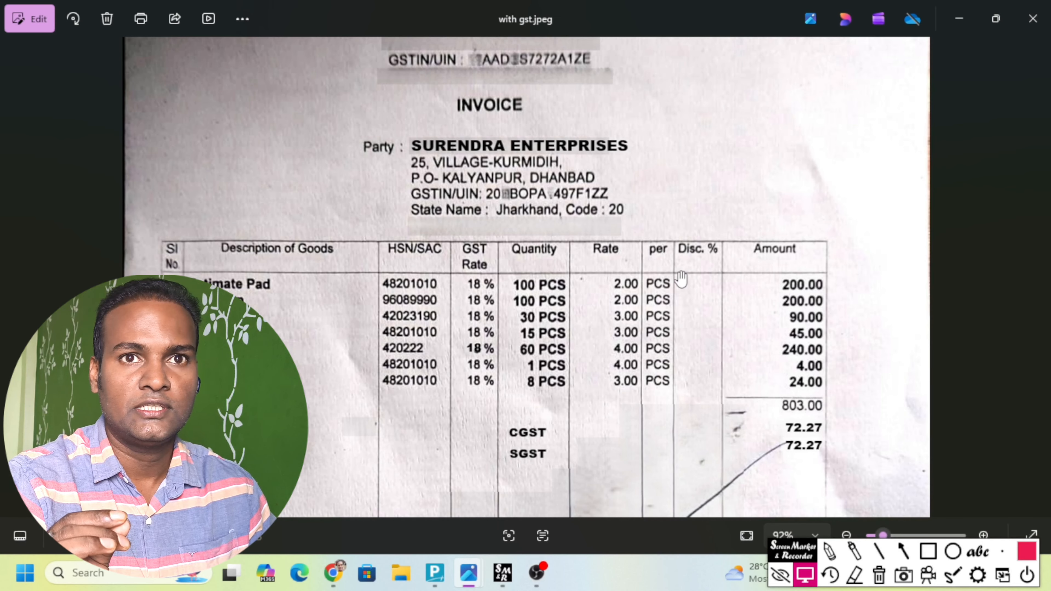
{"action": "left_click_drag", "start_coordinate": [556, 151], "coordinate": [421, 259]}
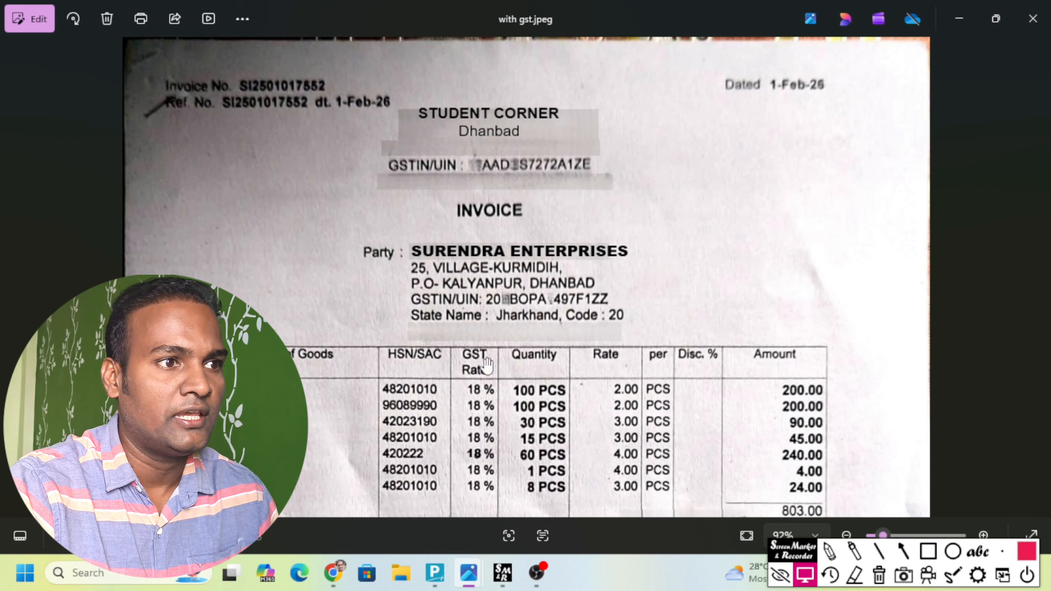
{"action": "mouse_move", "coordinate": [488, 371]}
{"action": "left_mouse_down"}
{"action": "mouse_move", "coordinate": [510, 292]}
{"action": "mouse_move", "coordinate": [509, 375]}
{"action": "left_mouse_up"}
{"action": "left_click_drag", "start_coordinate": [573, 317], "coordinate": [572, 244]}
{"action": "left_click_drag", "start_coordinate": [549, 364], "coordinate": [299, 235]}
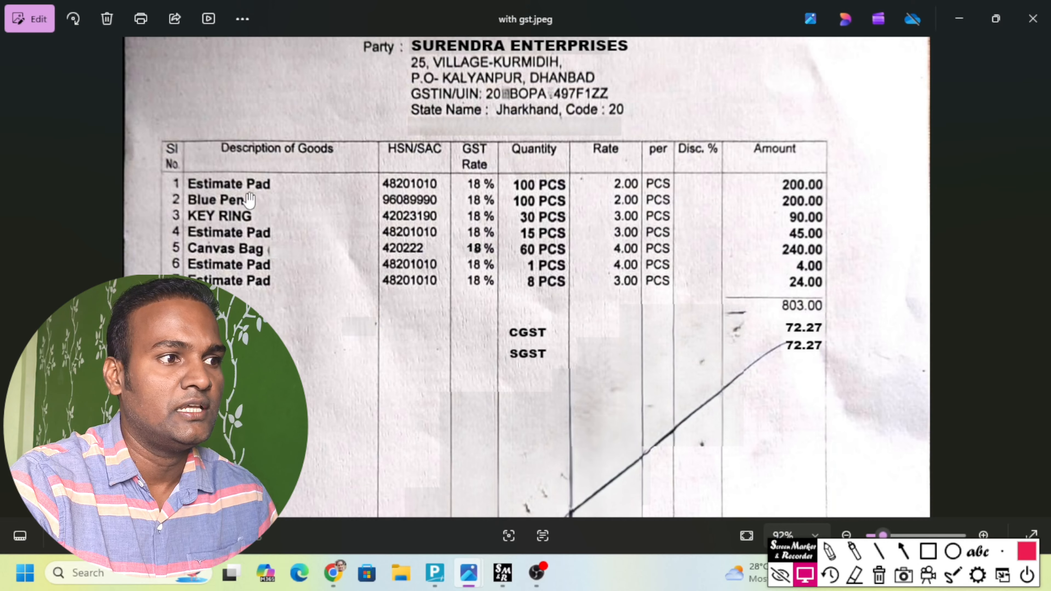
{"action": "left_click_drag", "start_coordinate": [577, 193], "coordinate": [577, 228]}
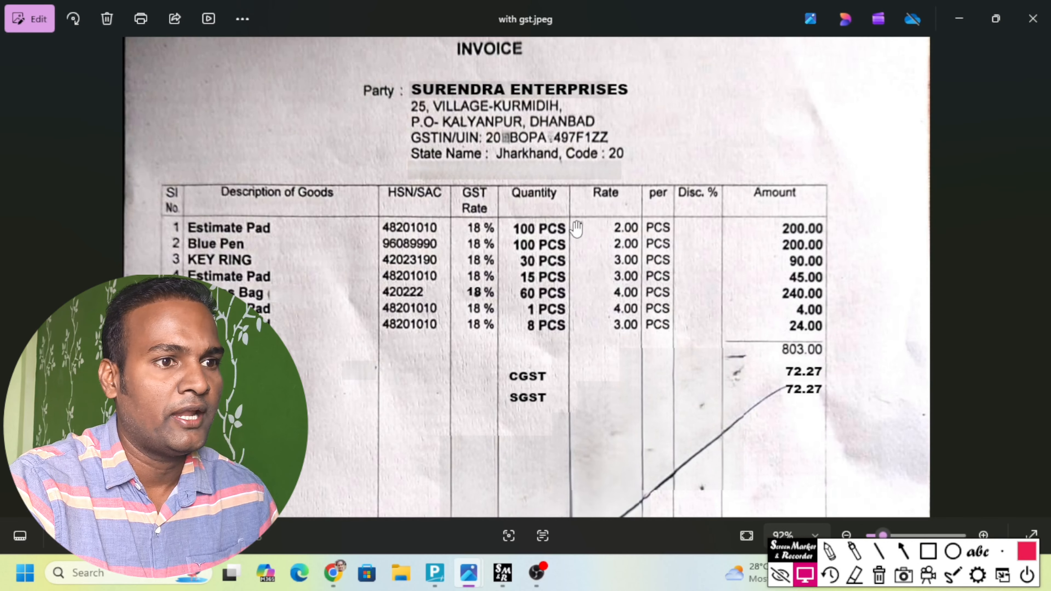
{"action": "left_click_drag", "start_coordinate": [707, 397], "coordinate": [708, 315]}
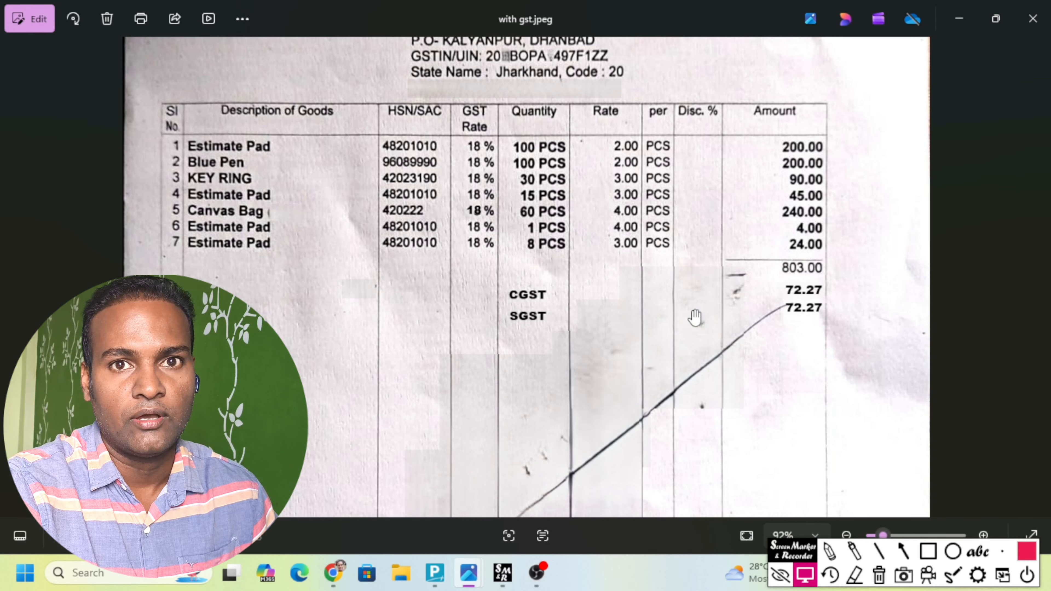
{"action": "scroll", "coordinate": [703, 270], "scroll_direction": "down", "scroll_amount": 5}
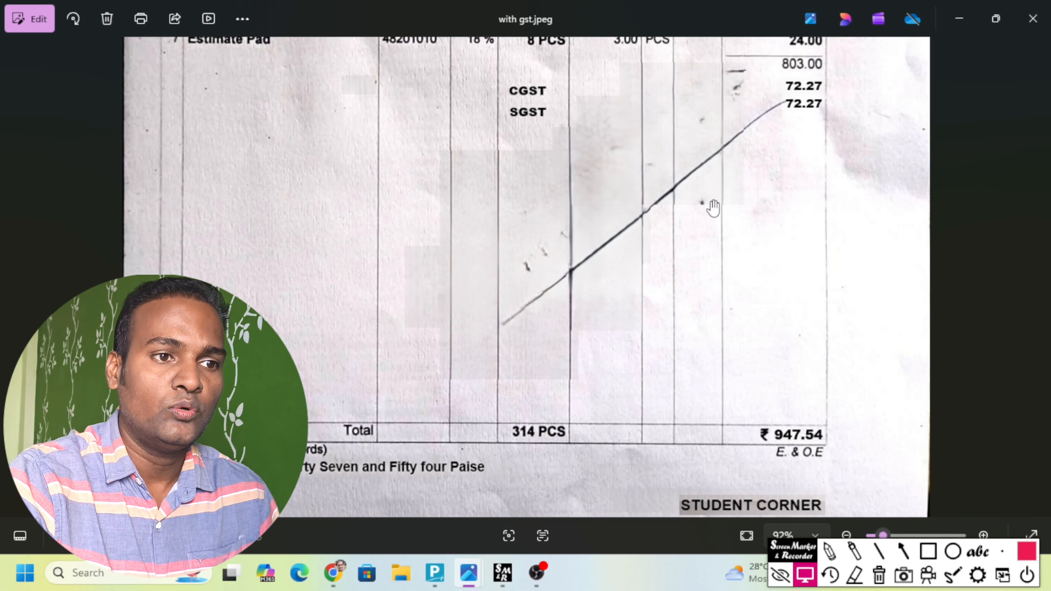
{"action": "scroll", "coordinate": [681, 207], "scroll_direction": "up", "scroll_amount": 4}
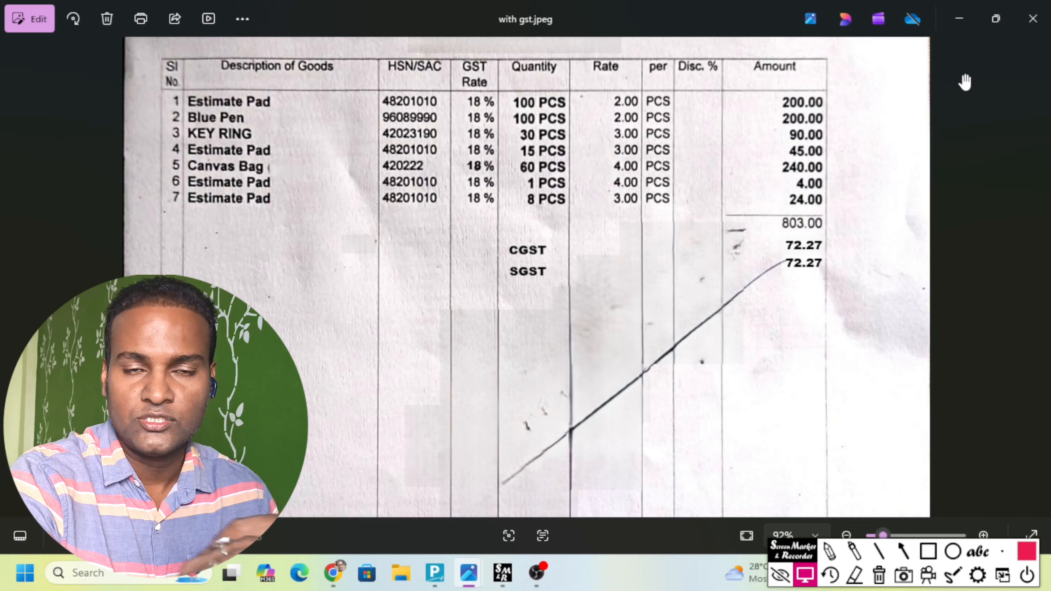
{"action": "left_click", "coordinate": [959, 18]}
Examine the without gst.jpeg invoice, including its header, party details, item lines and amounts.
{"action": "mouse_move", "coordinate": [469, 573]}
{"action": "left_click", "coordinate": [495, 496]}
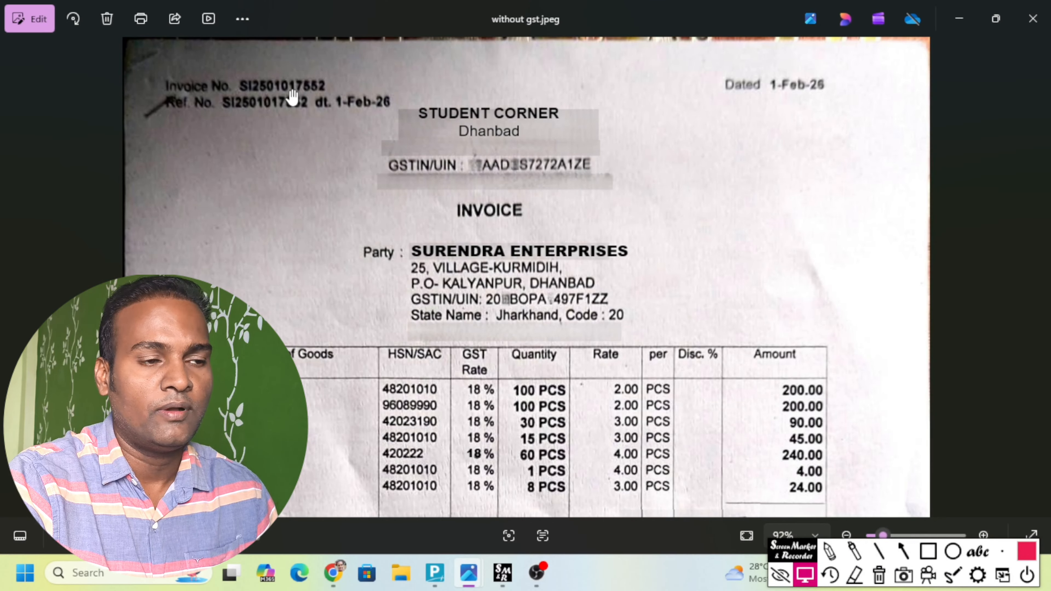
{"action": "scroll", "coordinate": [557, 380], "scroll_direction": "down", "scroll_amount": 2}
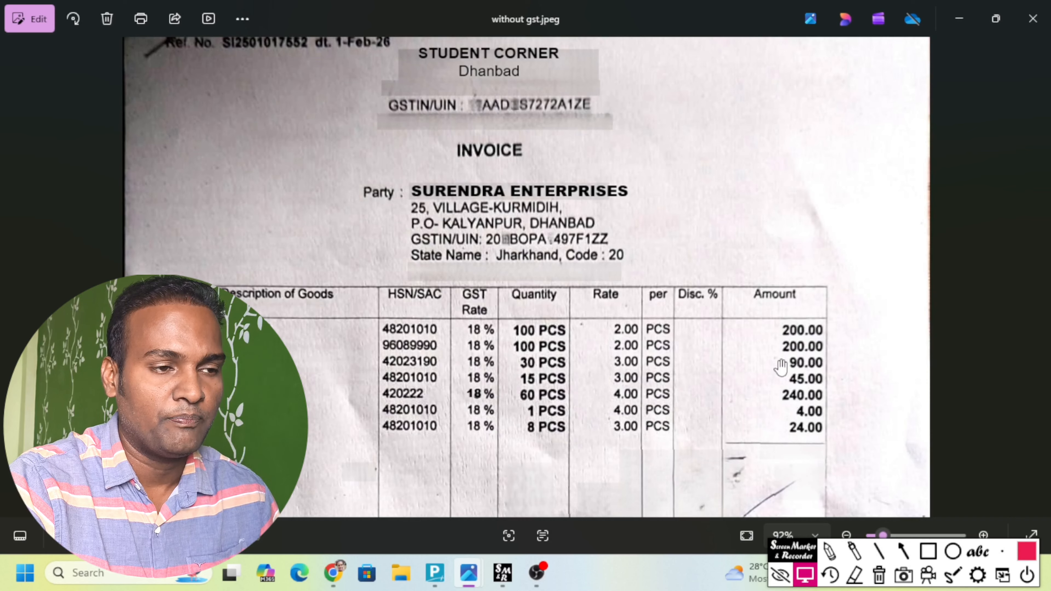
{"action": "left_click_drag", "start_coordinate": [552, 236], "coordinate": [550, 290]}
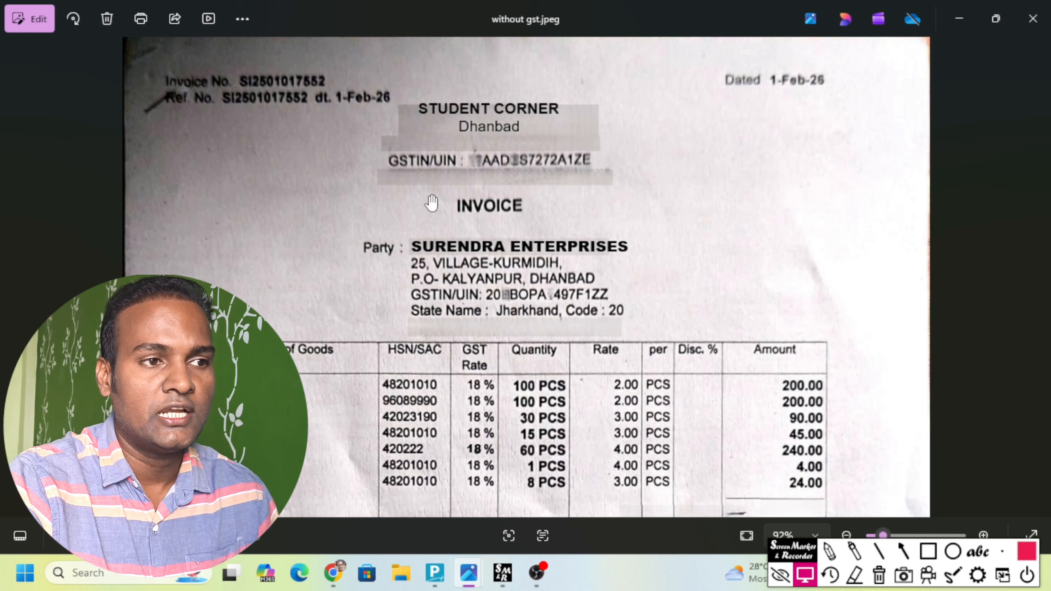
{"action": "left_click_drag", "start_coordinate": [589, 374], "coordinate": [595, 245]}
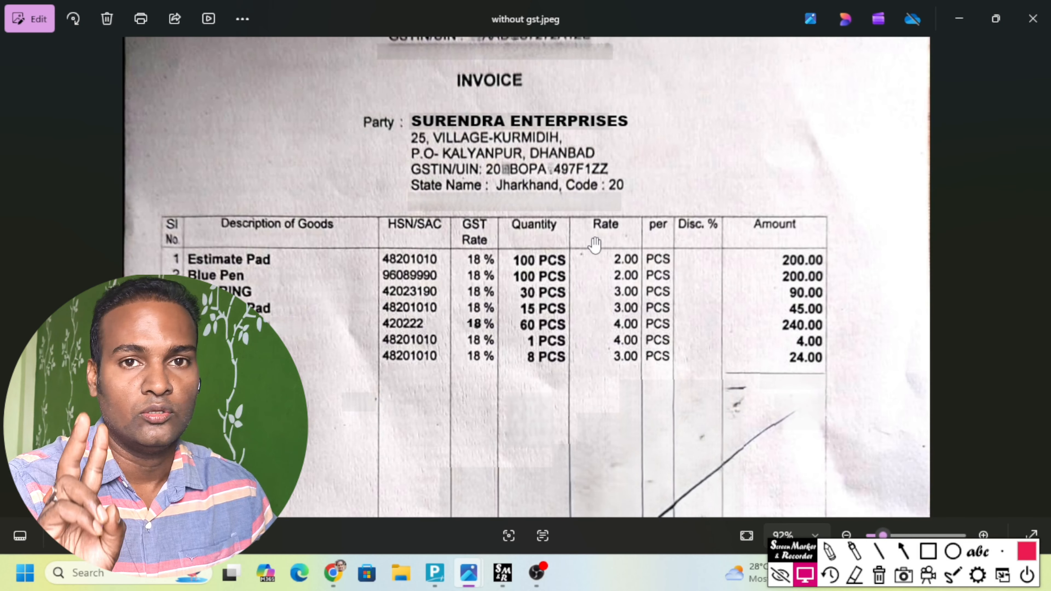
{"action": "mouse_move", "coordinate": [471, 573]}
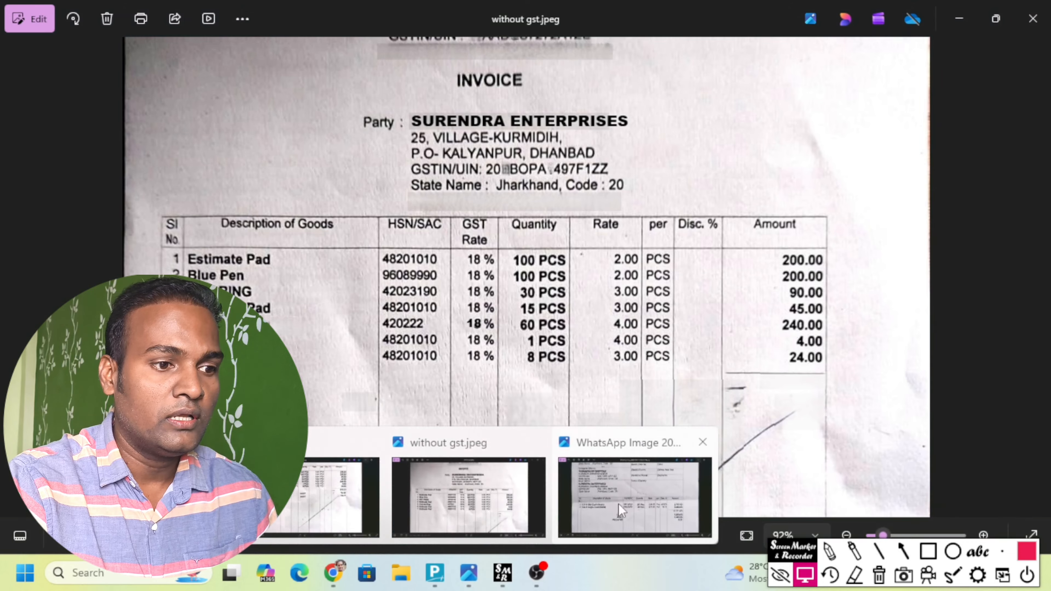
{"action": "left_click", "coordinate": [619, 503]}
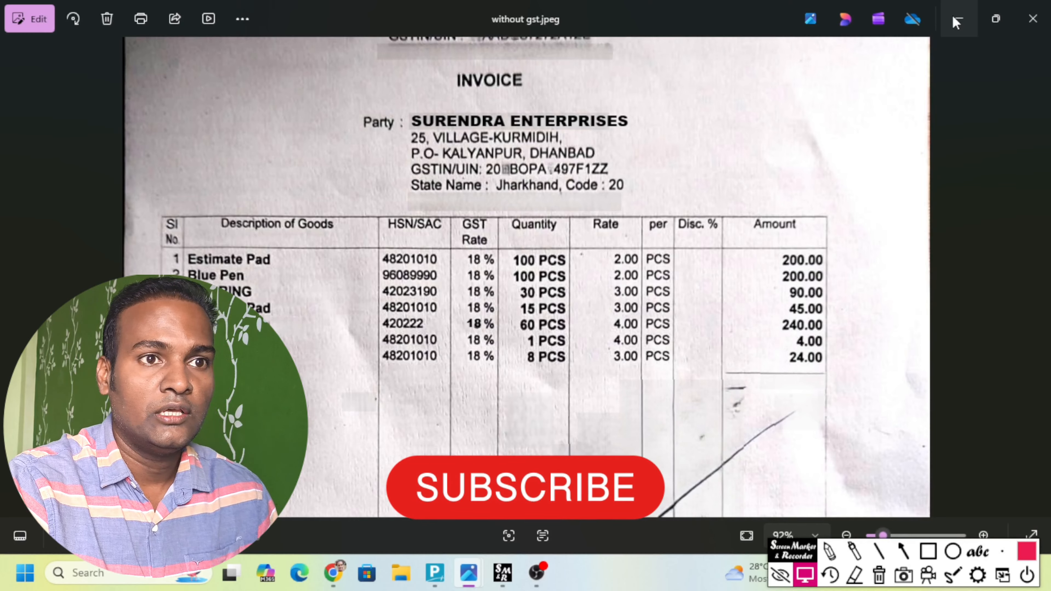
{"action": "left_click", "coordinate": [956, 20]}
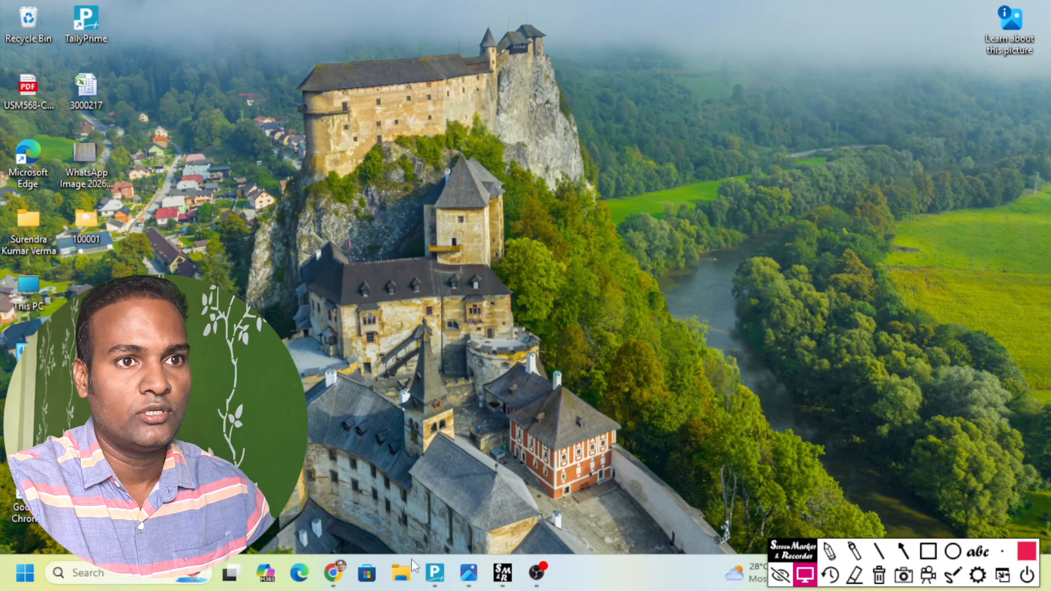
Bring up TallyPrime, and return to the with gst.jpeg invoice to recheck its supplier, item lines and tax amounts.
{"action": "left_click", "coordinate": [435, 572]}
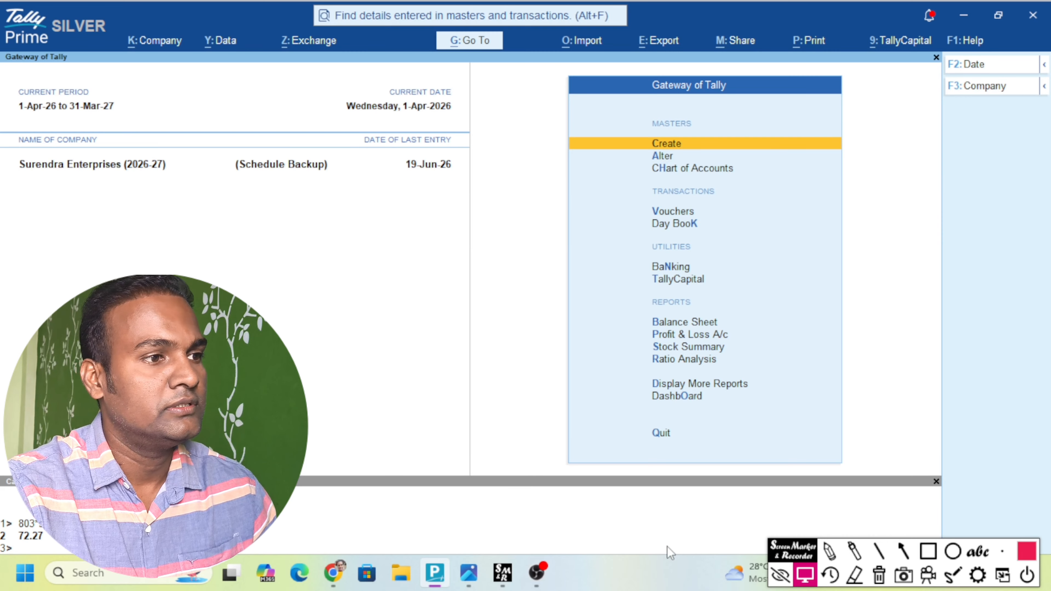
{"action": "left_click", "coordinate": [430, 533]}
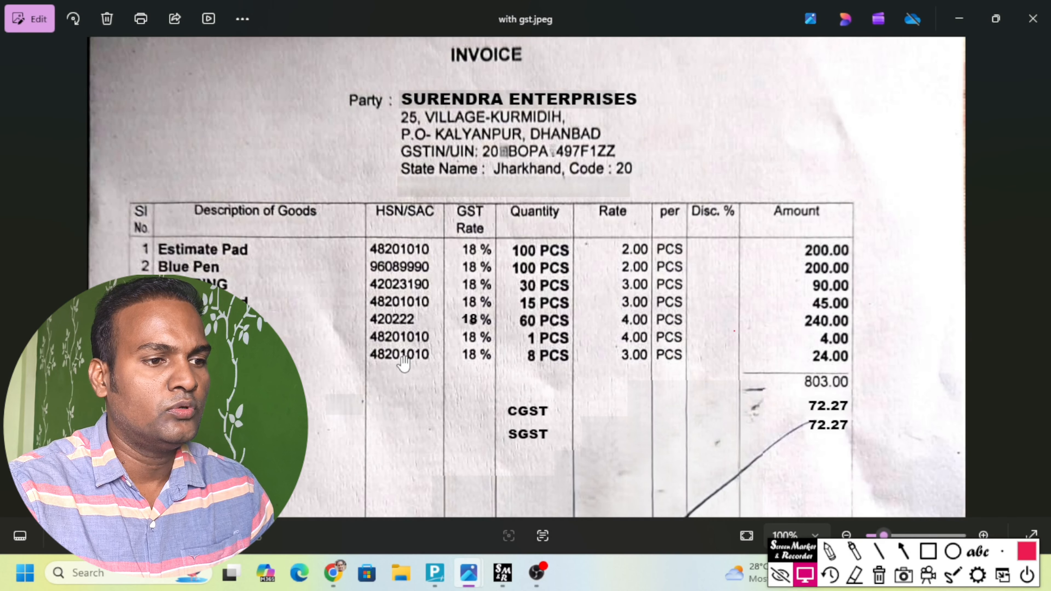
{"action": "left_click_drag", "start_coordinate": [545, 168], "coordinate": [539, 363]}
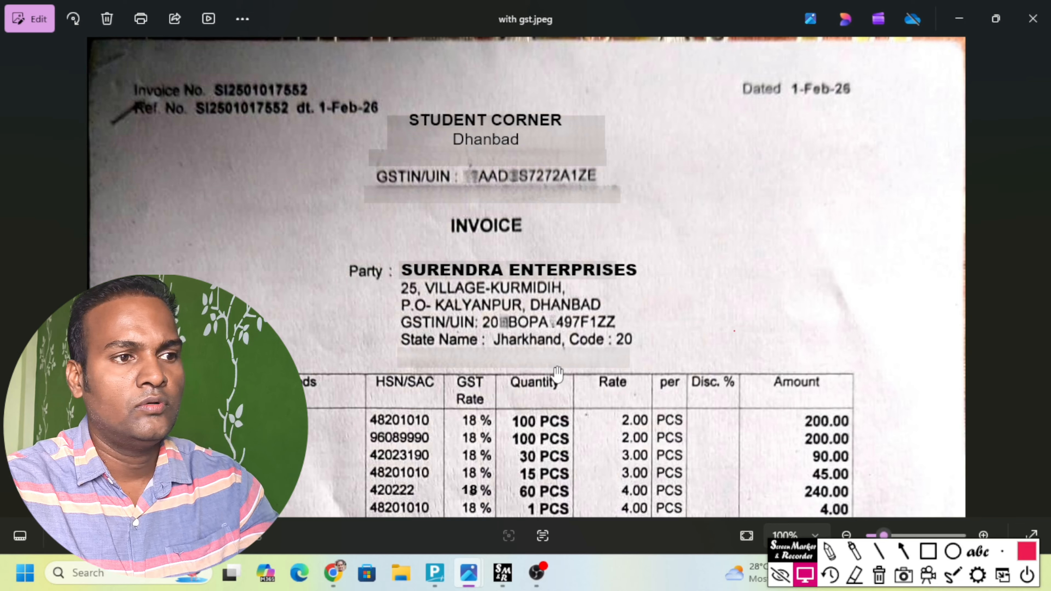
{"action": "scroll", "coordinate": [558, 348], "scroll_direction": "down", "scroll_amount": 2}
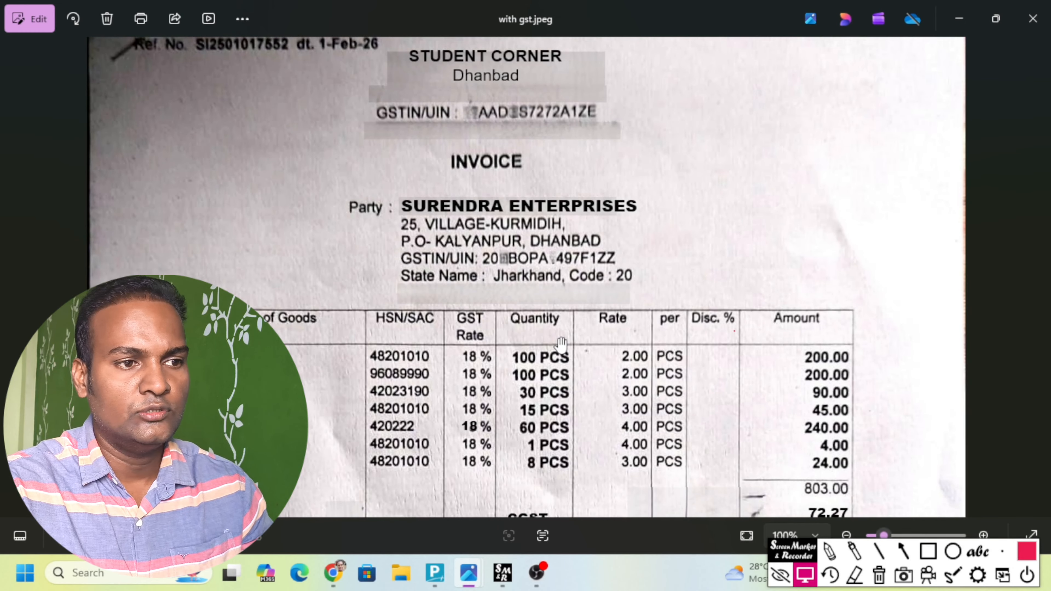
{"action": "scroll", "coordinate": [560, 344], "scroll_direction": "down", "scroll_amount": 3}
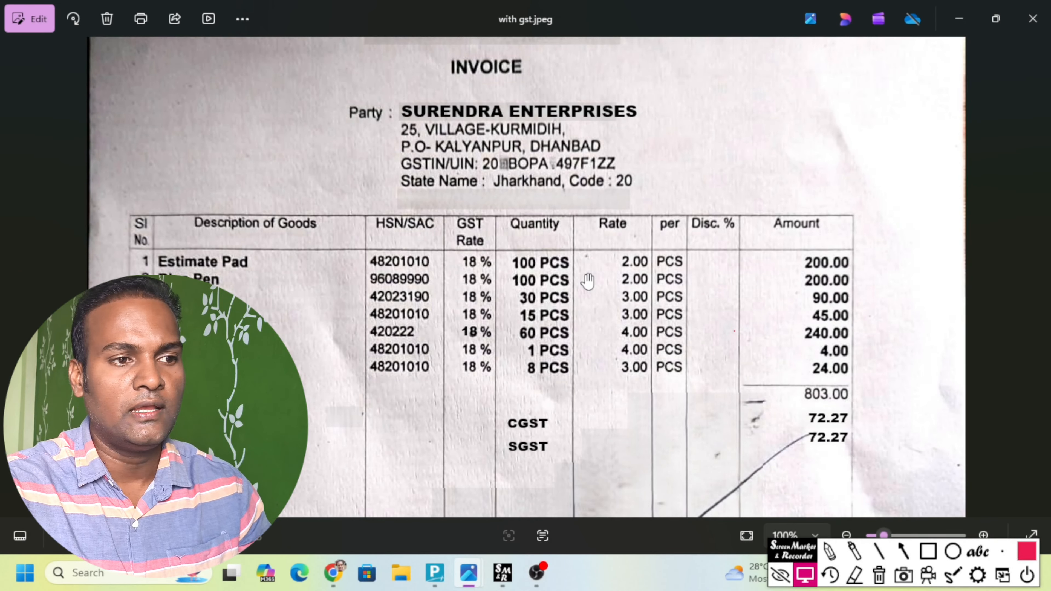
Switch to TallyPrime and start a new accounting voucher of the type Purchase (Expenses).
{"action": "key", "text": "alt+Tab"}
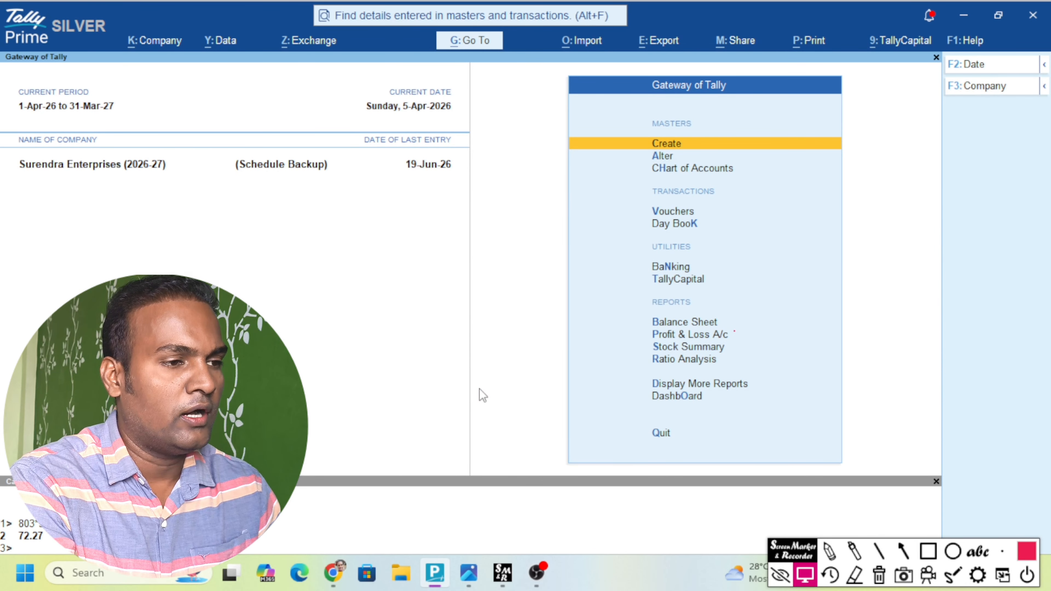
{"action": "key", "text": "v"}
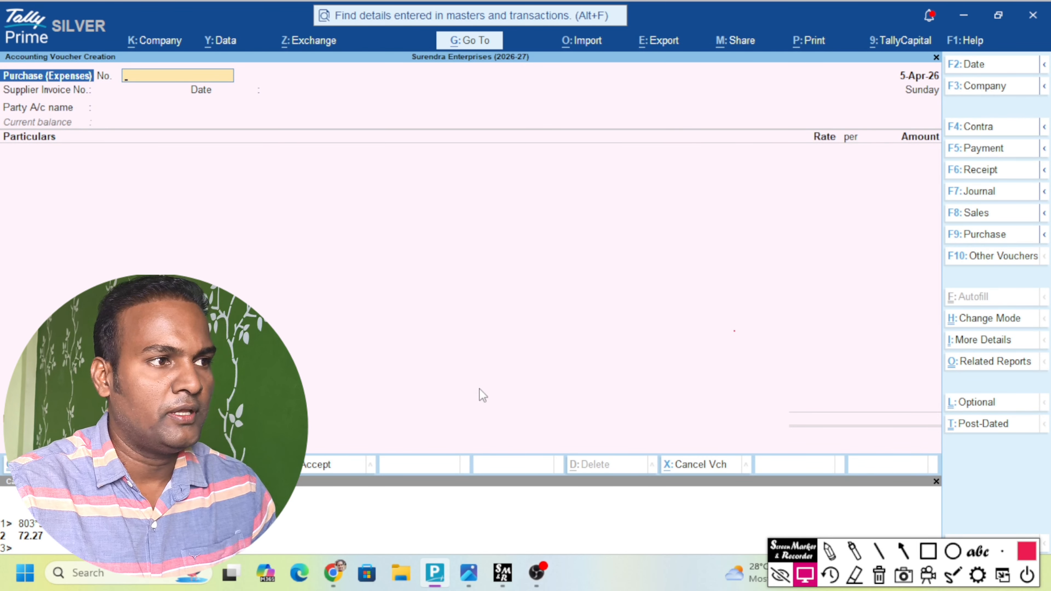
{"action": "key", "text": "F9"}
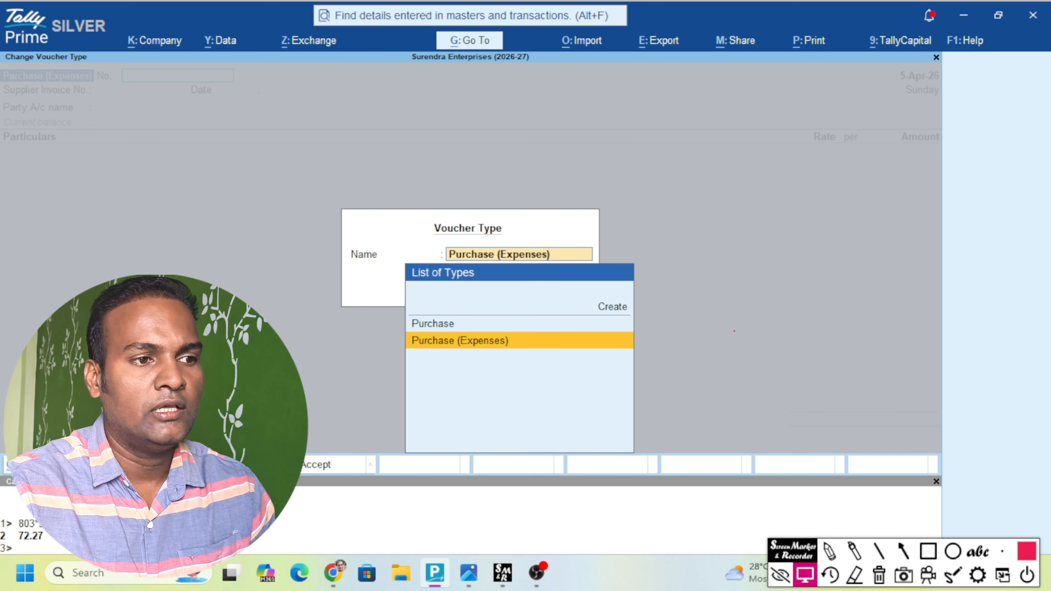
{"action": "key", "text": "Up"}
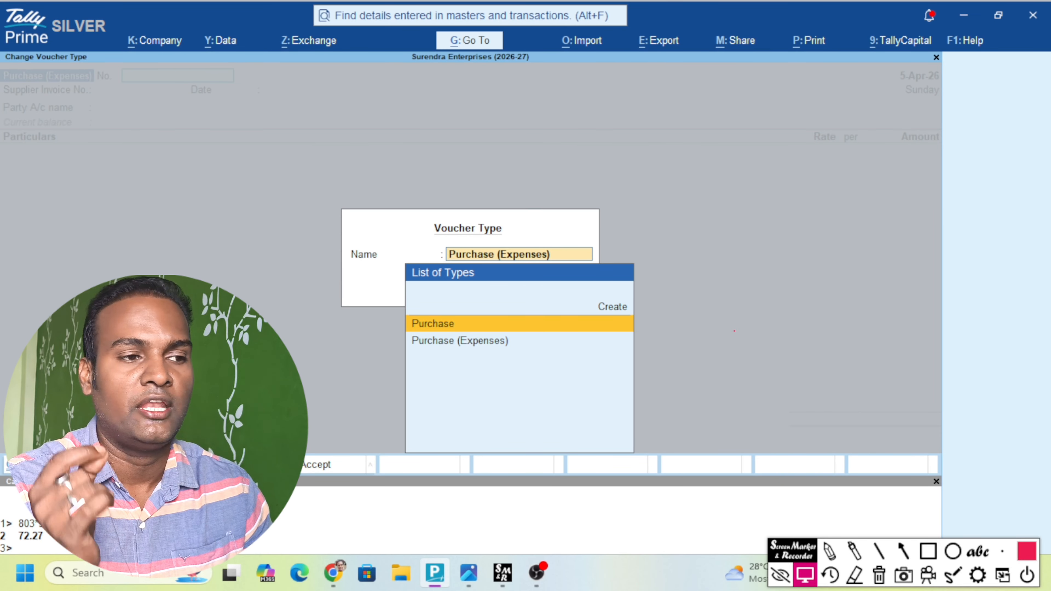
{"action": "key", "text": "Down"}
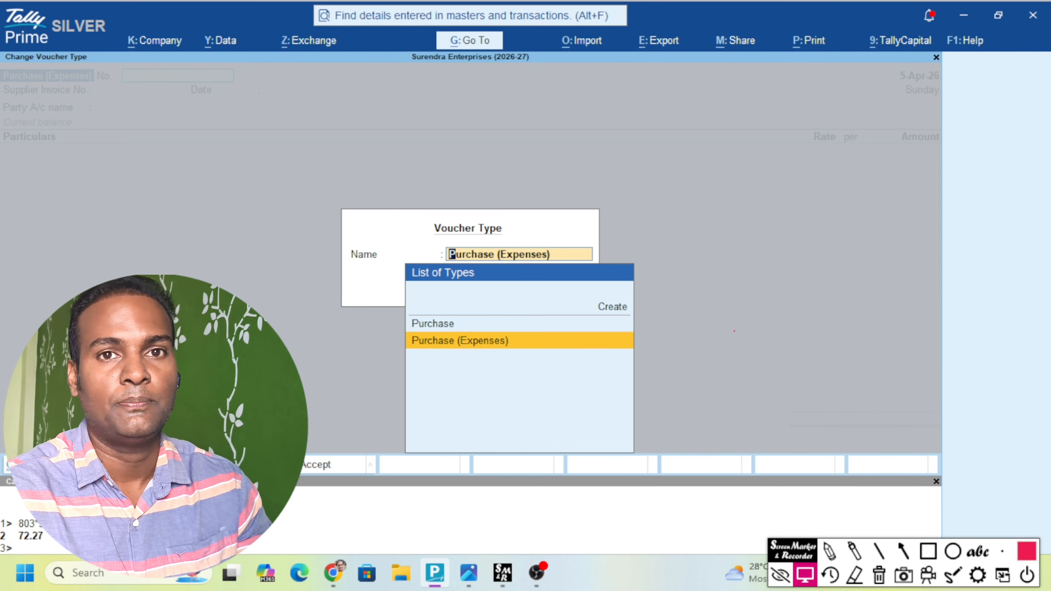
{"action": "key", "text": "Return"}
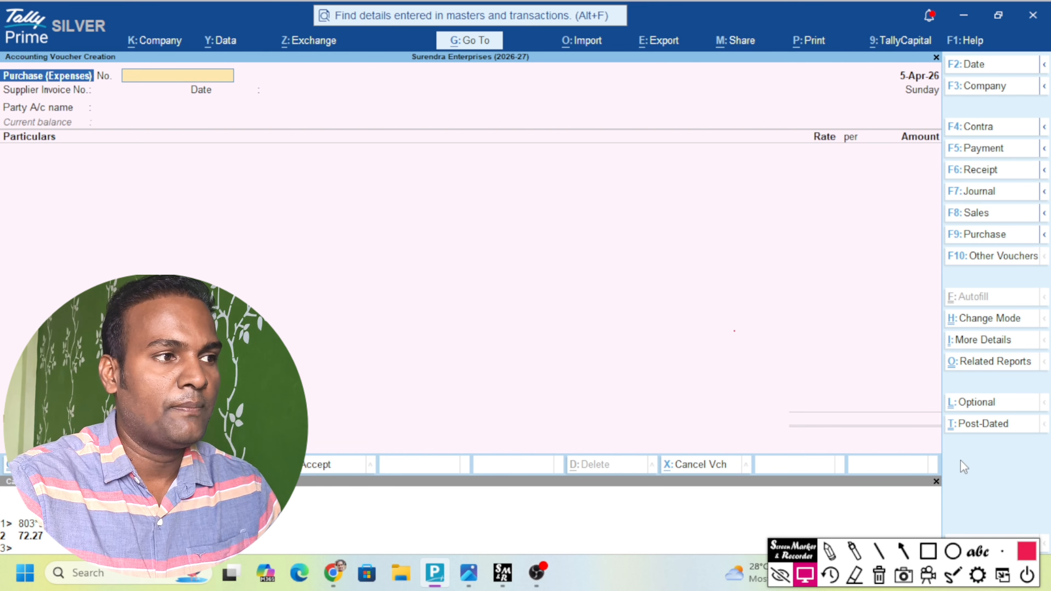
Change the purchase voucher's mode to Item Invoice.
{"action": "key", "text": "ctrl+h"}
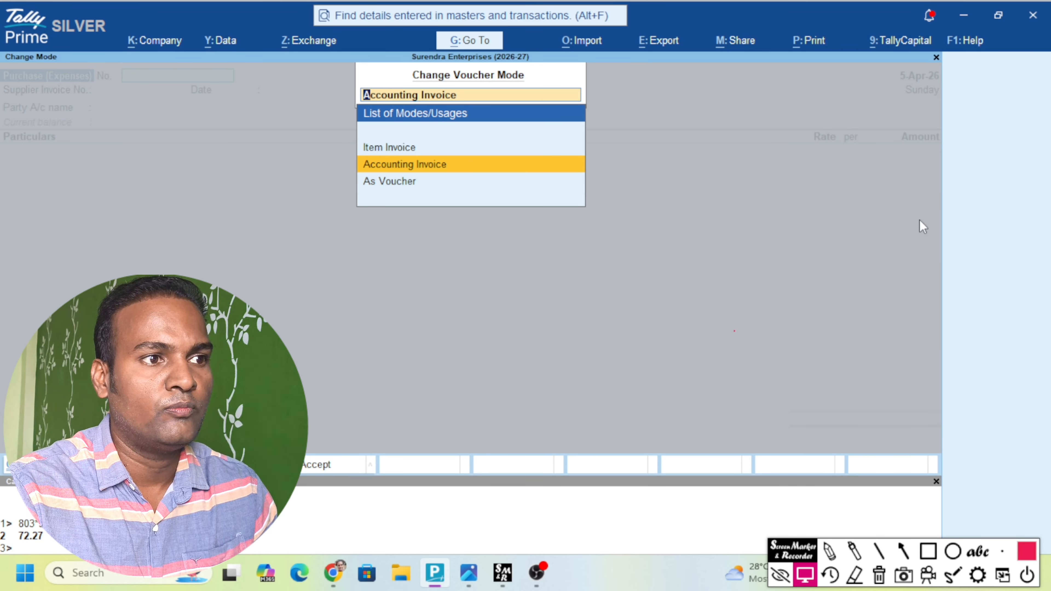
{"action": "key", "text": "Up"}
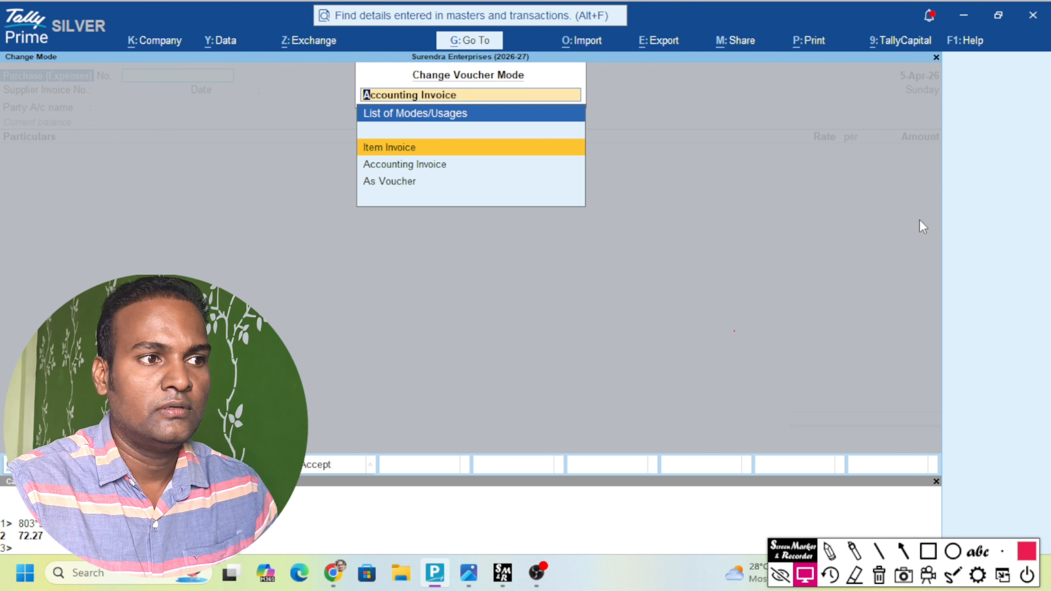
{"action": "key", "text": "Down"}
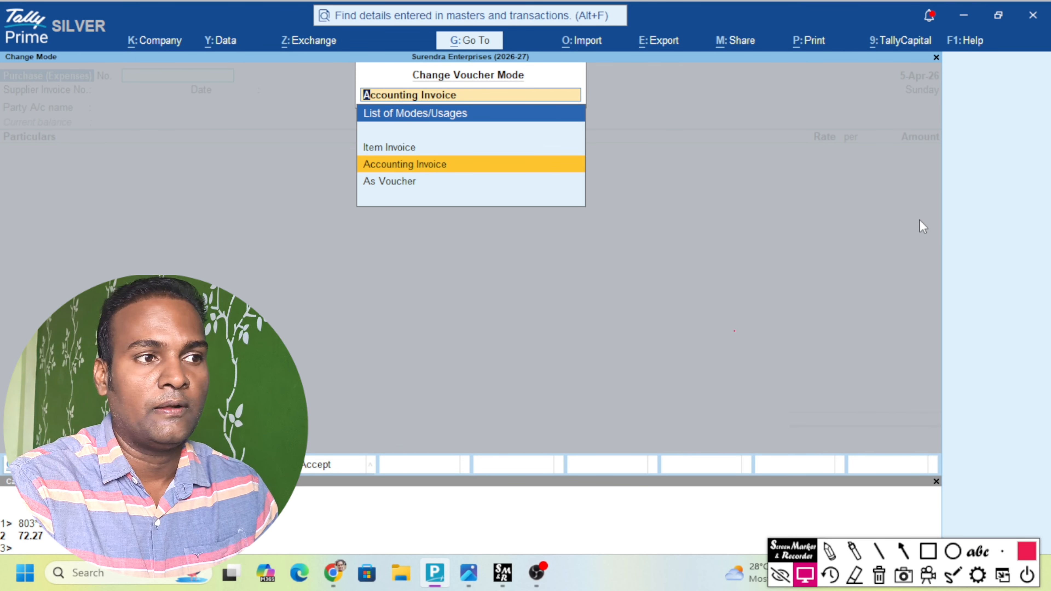
{"action": "key", "text": "Up"}
{"action": "key", "text": "Return"}
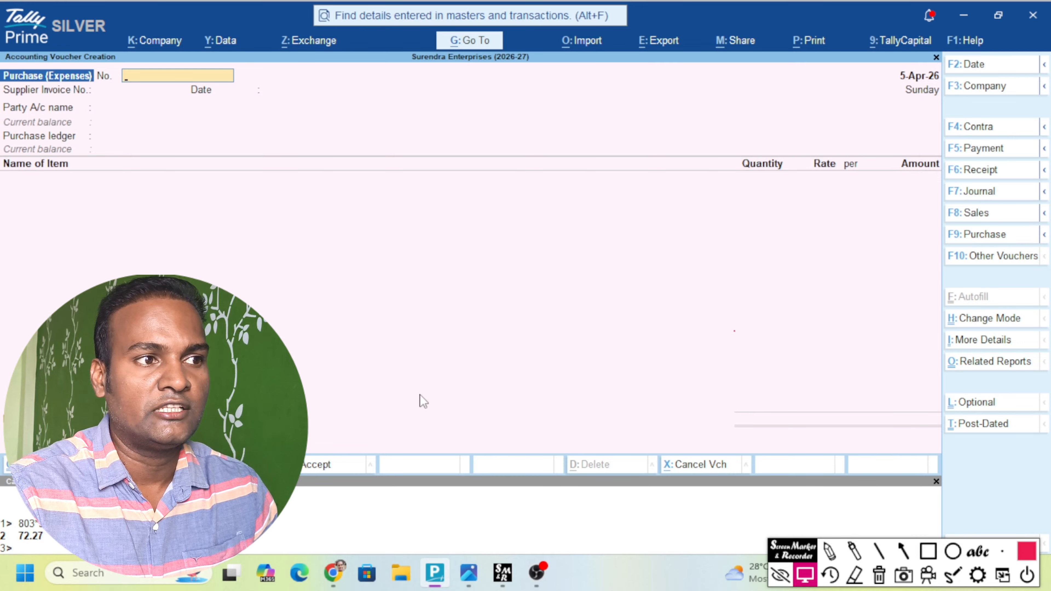
{"action": "left_click", "coordinate": [928, 551]}
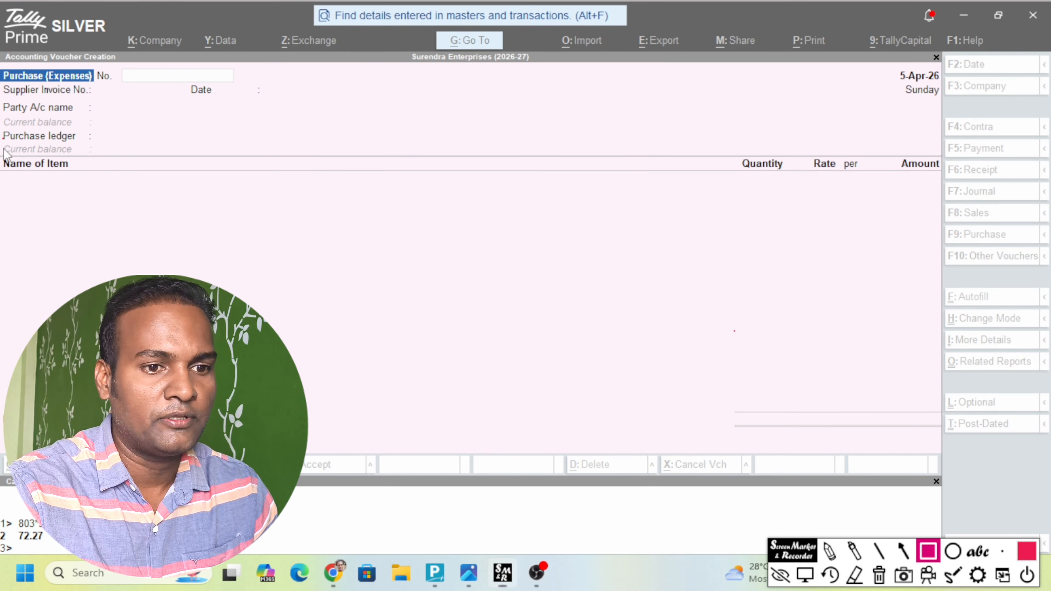
{"action": "mouse_move", "coordinate": [3, 139]}
{"action": "left_mouse_down"}
{"action": "mouse_move", "coordinate": [367, 253]}
{"action": "mouse_move", "coordinate": [940, 244]}
{"action": "left_mouse_up"}
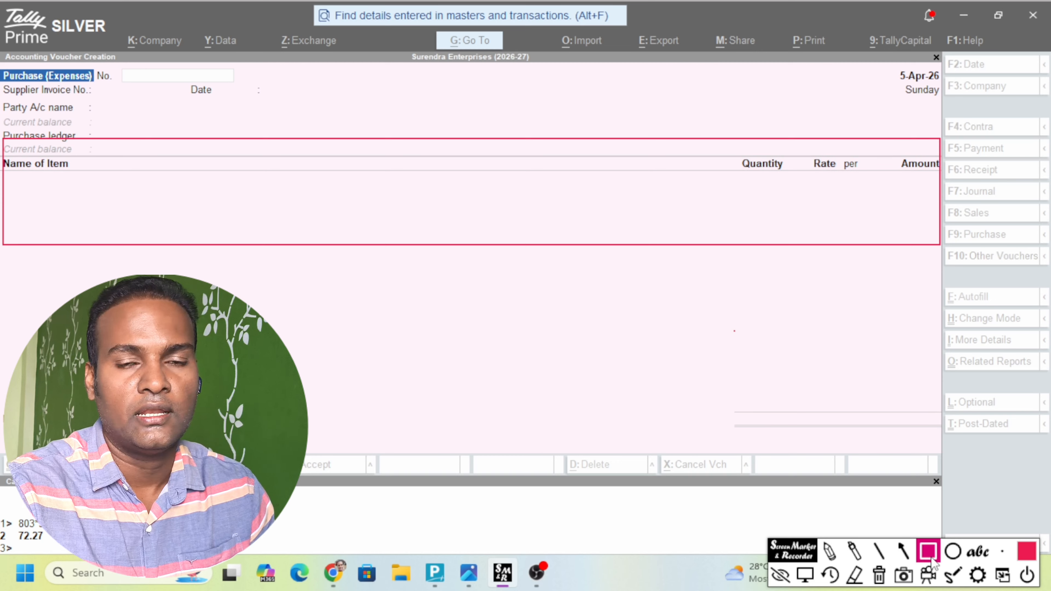
{"action": "left_click", "coordinate": [879, 575]}
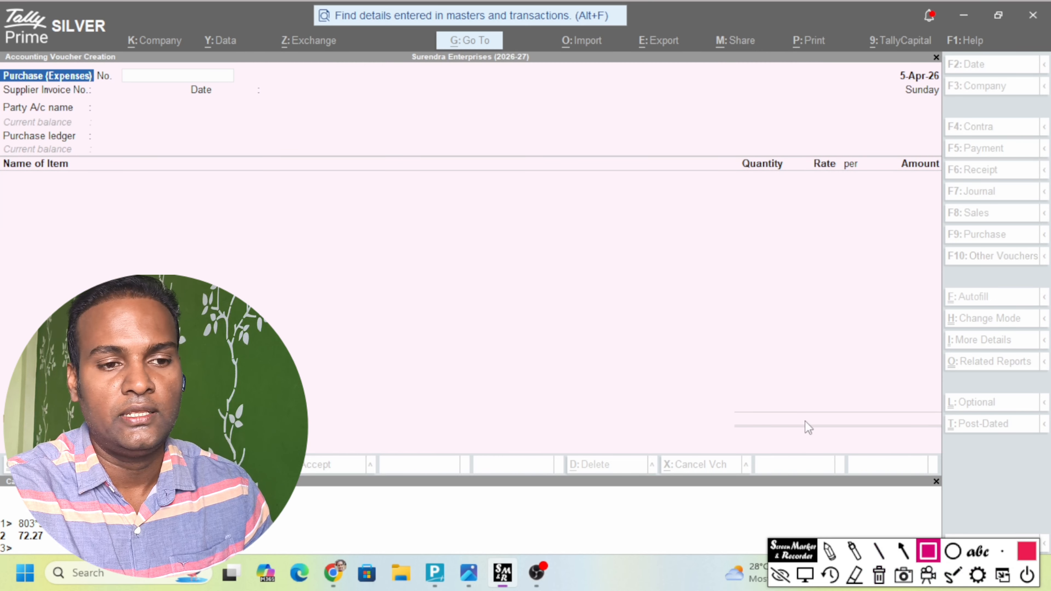
{"action": "key", "text": "Escape"}
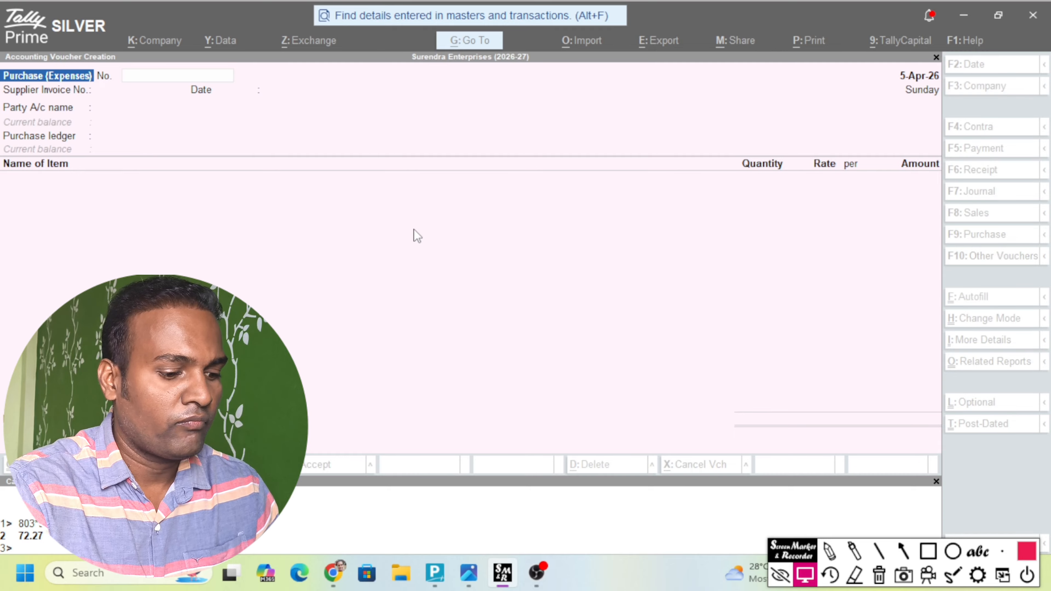
Change the purchase expense voucher's mode to Accounting Invoice.
{"action": "key", "text": "ctrl+h"}
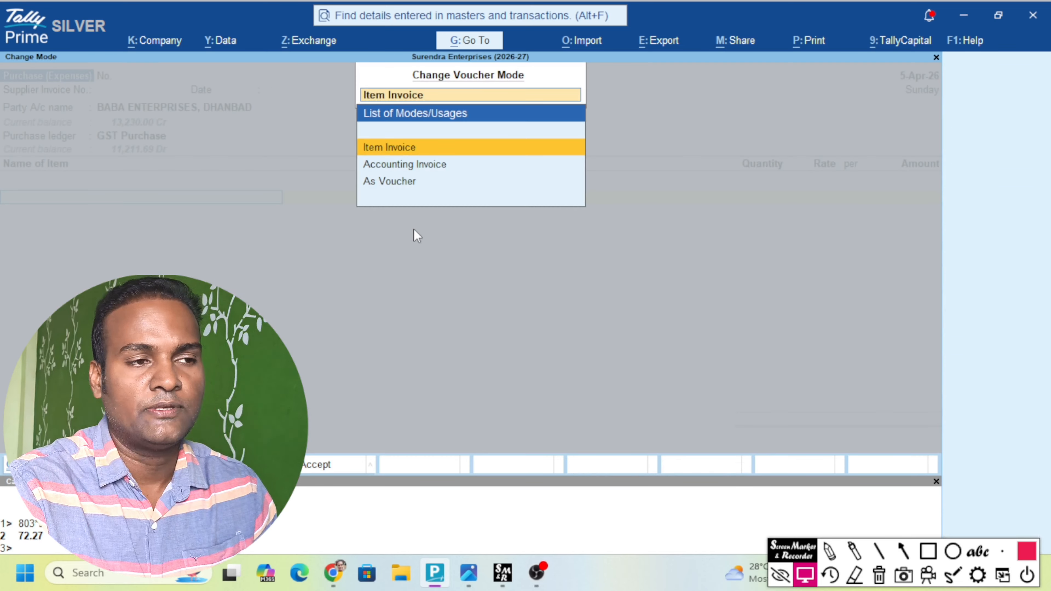
{"action": "key", "text": "Down"}
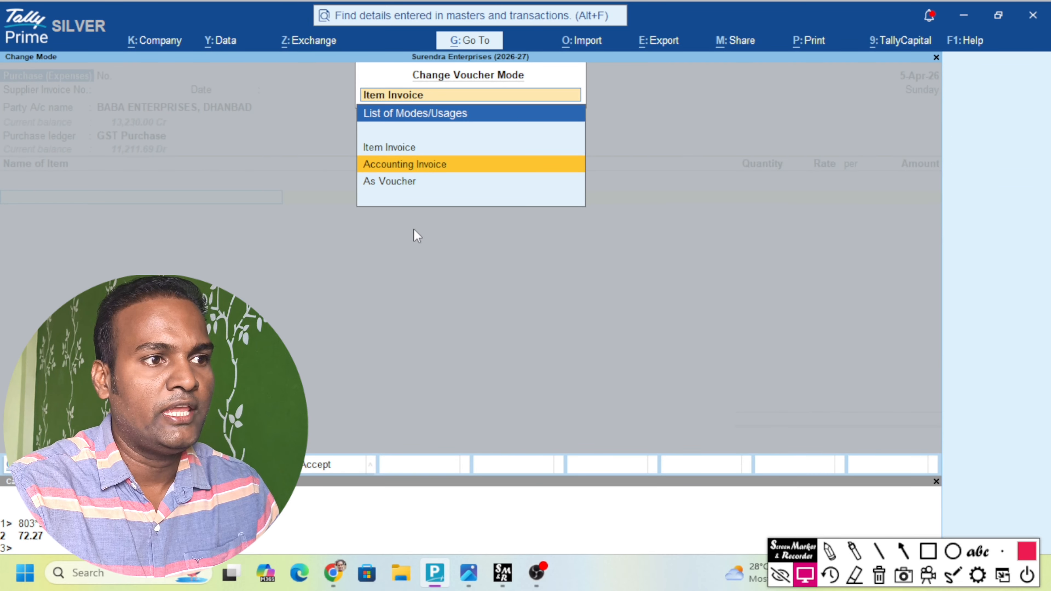
{"action": "key", "text": "Return"}
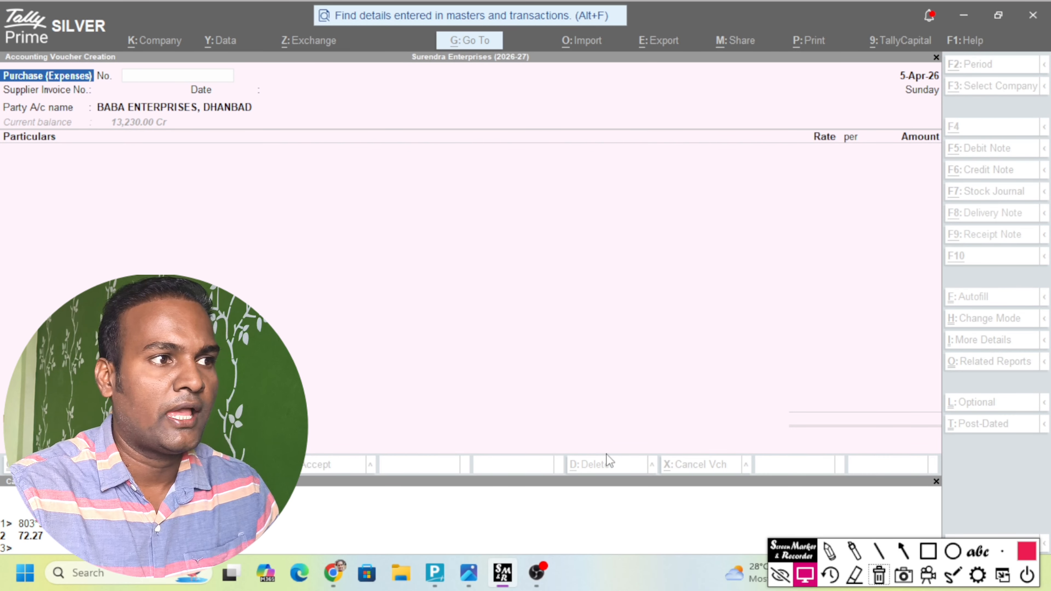
Bring up the with gst.jpeg invoice and enlarge its header to read the invoice number and date.
{"action": "left_click", "coordinate": [469, 572]}
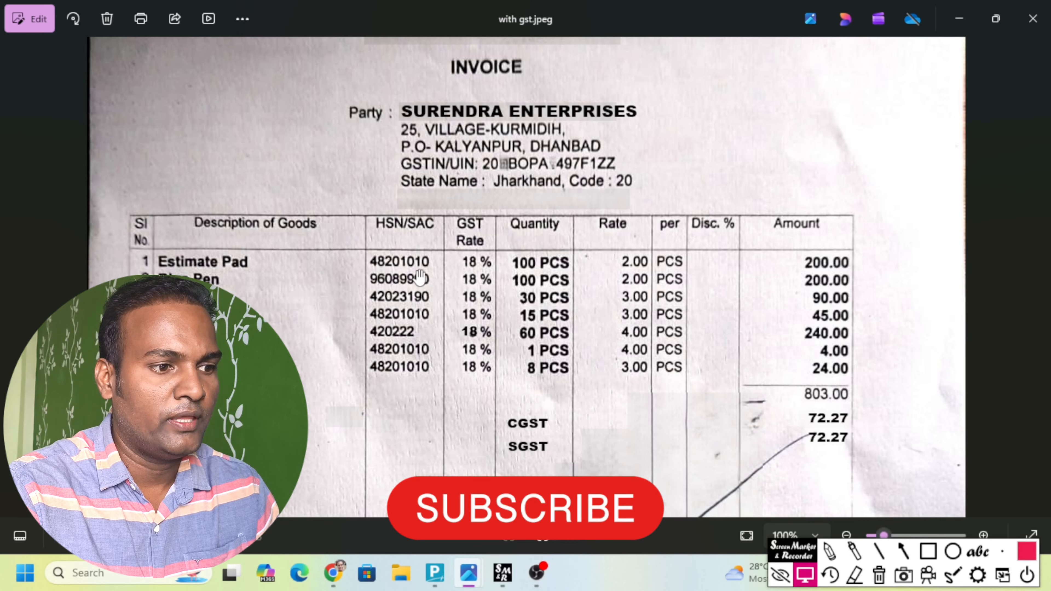
{"action": "left_click_drag", "start_coordinate": [472, 271], "coordinate": [471, 429]}
{"action": "scroll", "coordinate": [209, 123], "scroll_direction": "up", "scroll_amount": 3}
{"action": "left_click_drag", "start_coordinate": [261, 134], "coordinate": [313, 219]}
Return to TallyPrime and enter the invoice number from with gst.jpeg as the voucher number, checking it against the image.
{"action": "key", "text": "alt+Tab"}
{"action": "type", "text": "S"}
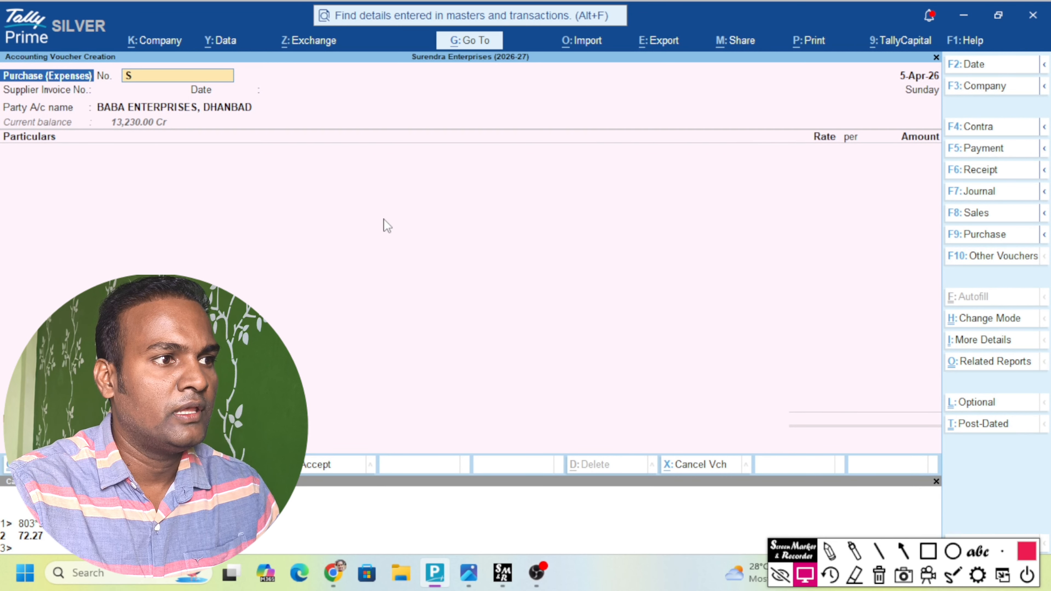
{"action": "type", "text": "I"}
{"action": "key", "text": "alt+Tab"}
{"action": "key", "text": "alt+Tab"}
{"action": "type", "text": "250"}
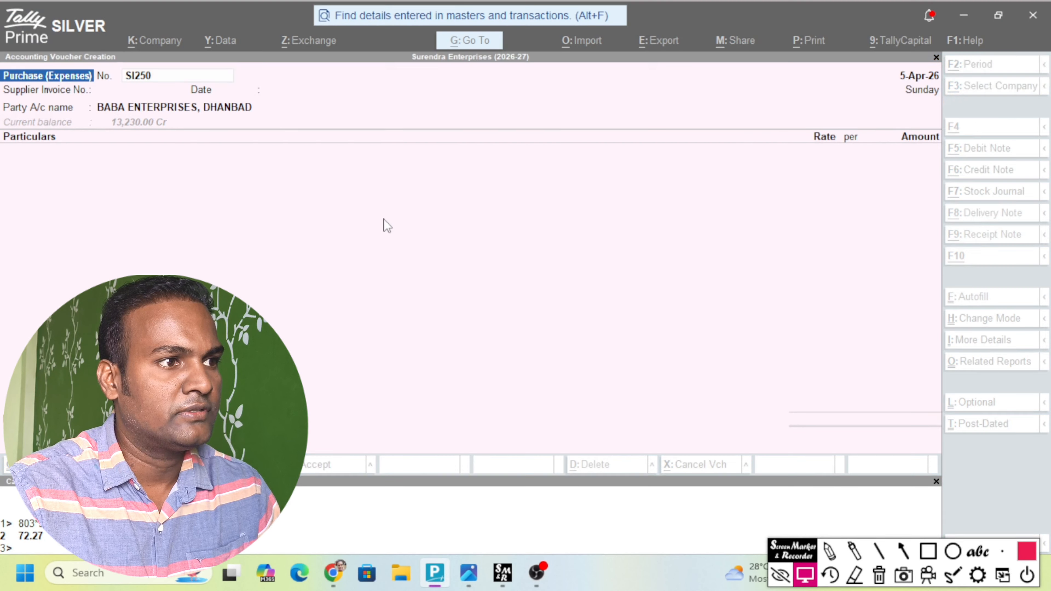
{"action": "key", "text": "alt+Tab"}
{"action": "key", "text": "alt+Tab"}
{"action": "type", "text": "10"}
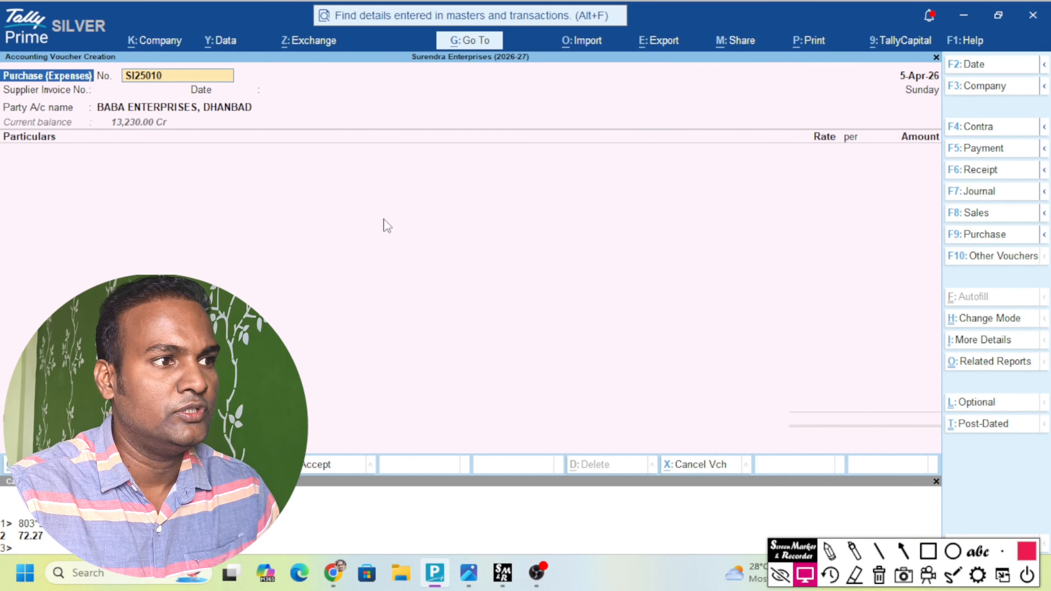
{"action": "type", "text": "17"}
{"action": "key", "text": "alt+Tab"}
{"action": "key", "text": "alt+Tab"}
{"action": "type", "text": "552"}
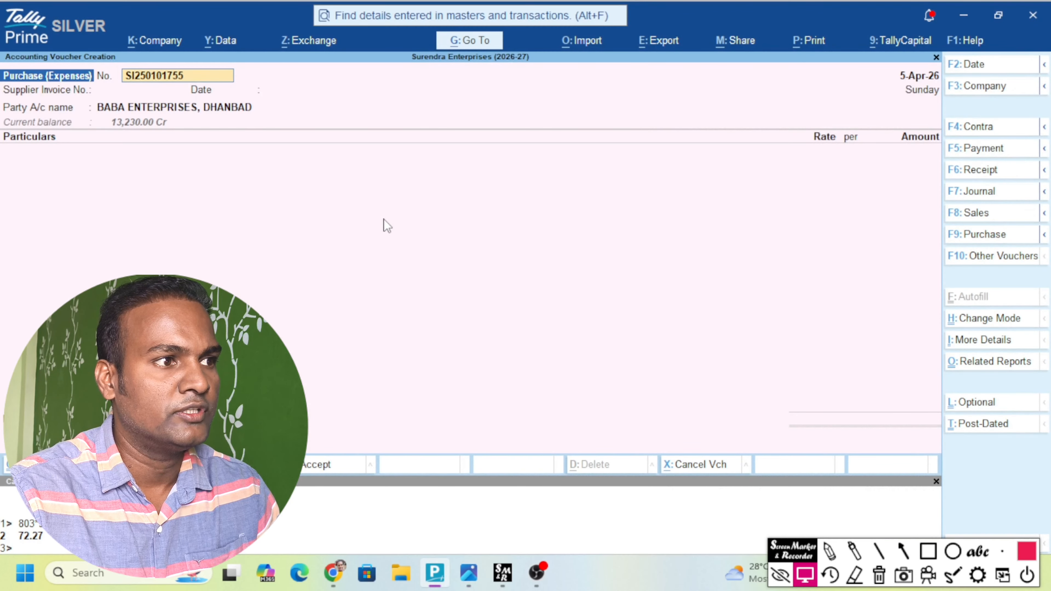
{"action": "key", "text": "Return"}
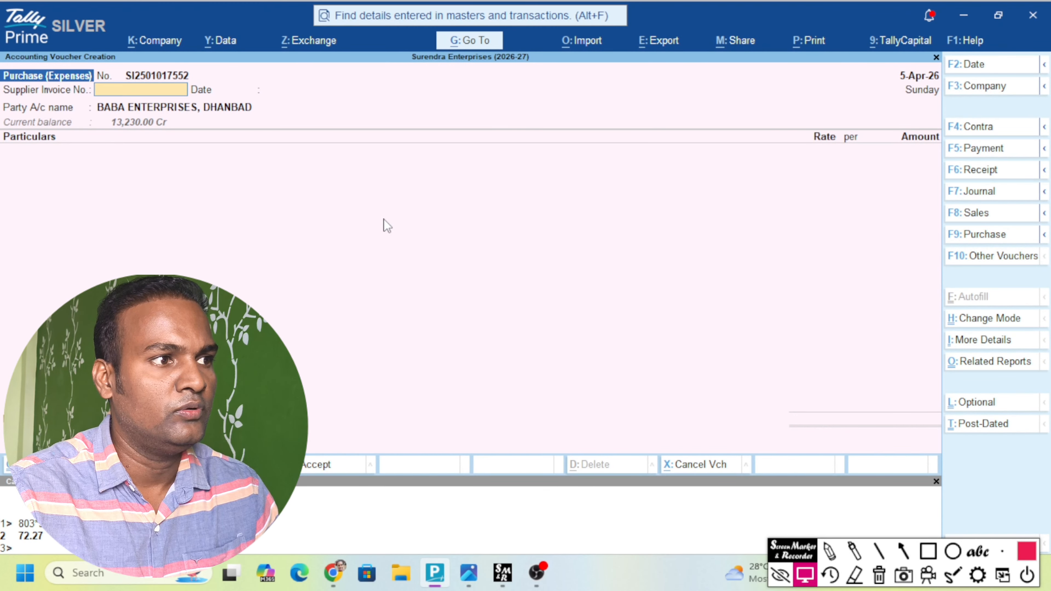
Copy the voucher number into the Supplier Invoice No. field.
{"action": "key", "text": "BackSpace"}
{"action": "key", "text": "ctrl+c"}
{"action": "key", "text": "Return"}
{"action": "key", "text": "ctrl+v"}
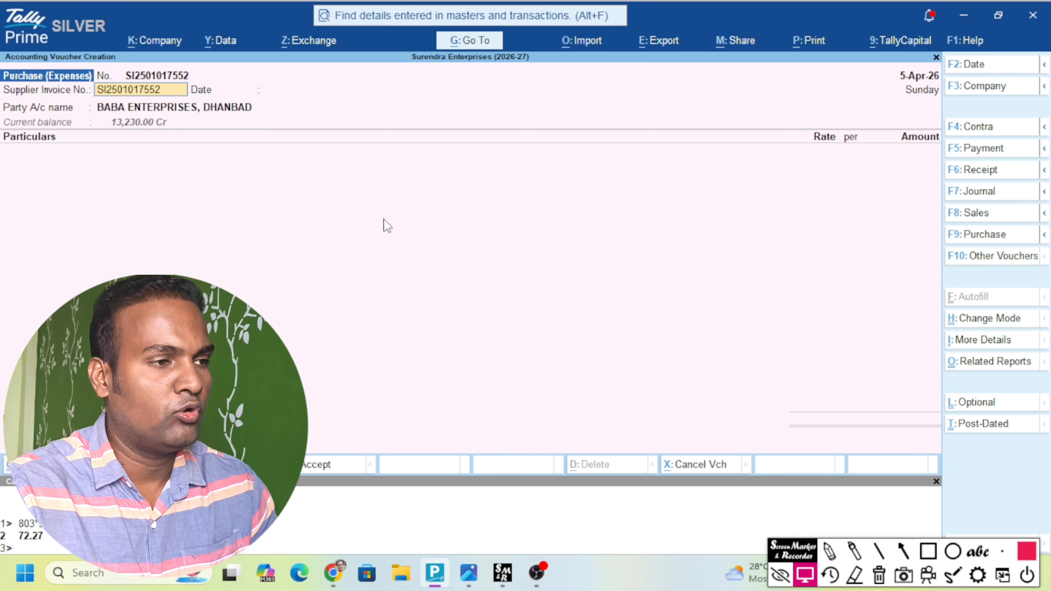
{"action": "key", "text": "Return"}
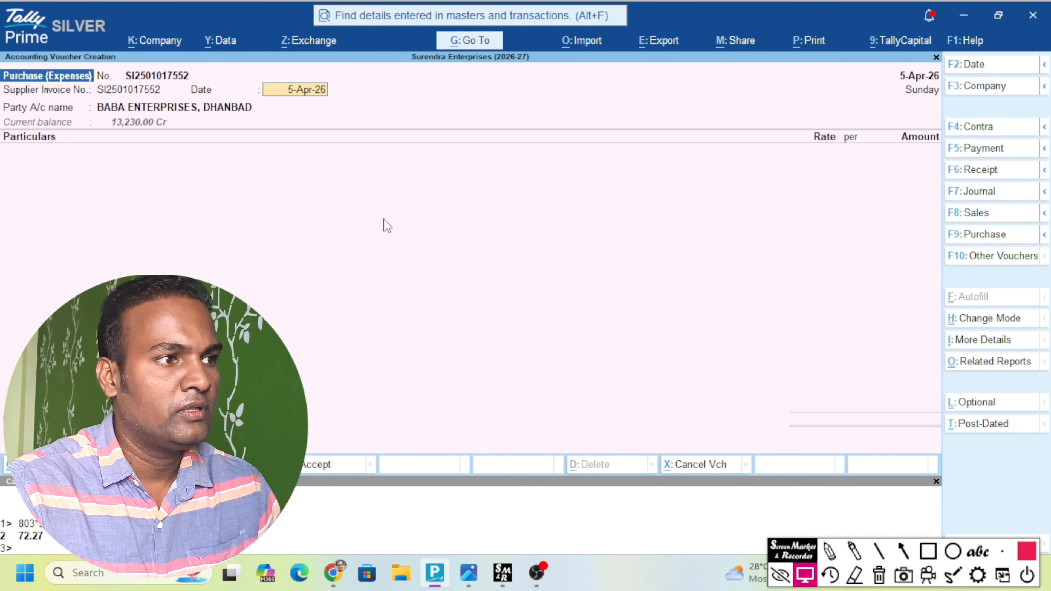
Check the date on the with gst.jpeg invoice and set the voucher date to 10.4.2026.
{"action": "key", "text": "F2"}
{"action": "key", "text": "alt+Tab"}
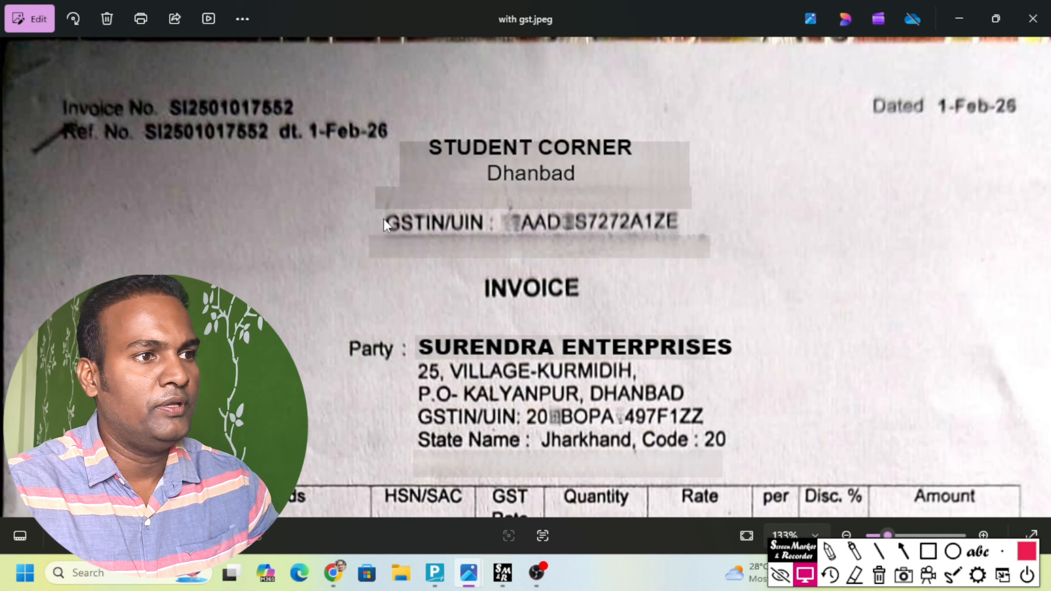
{"action": "key", "text": "alt+Tab"}
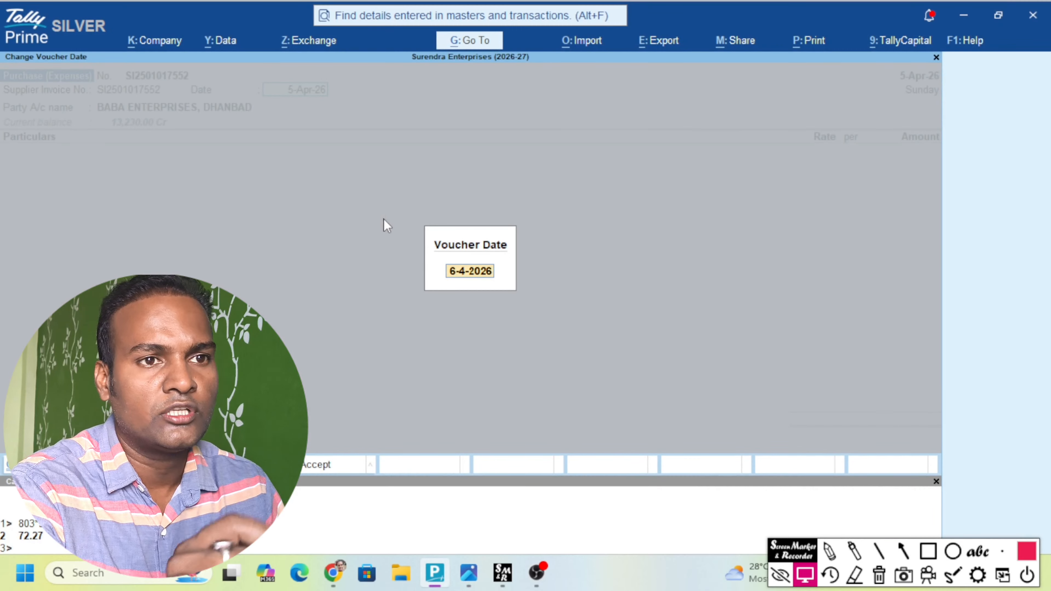
{"action": "type", "text": "10.4."}
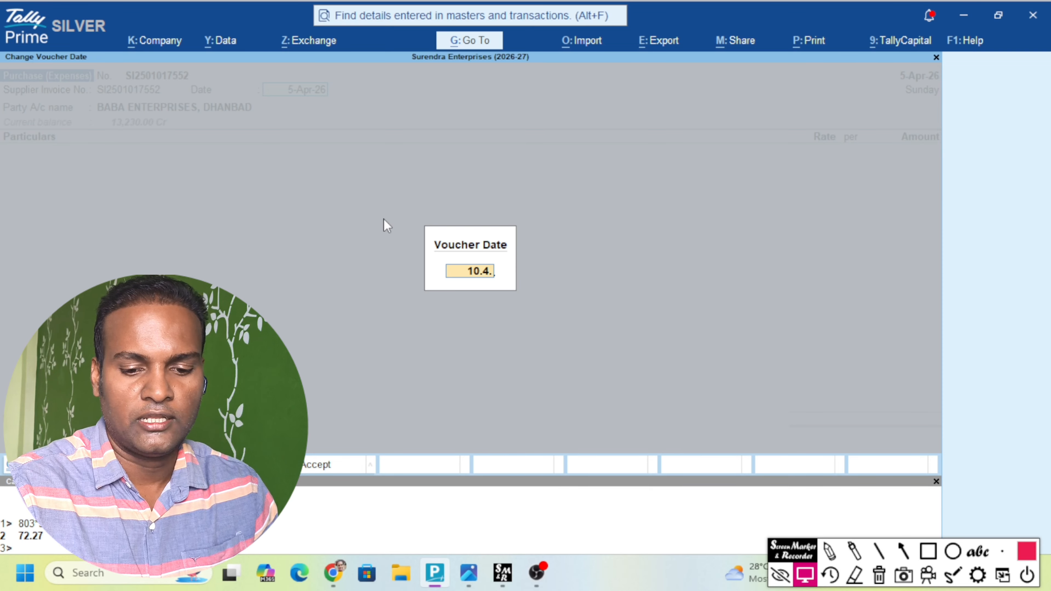
{"action": "type", "text": "2026"}
{"action": "key", "text": "Return"}
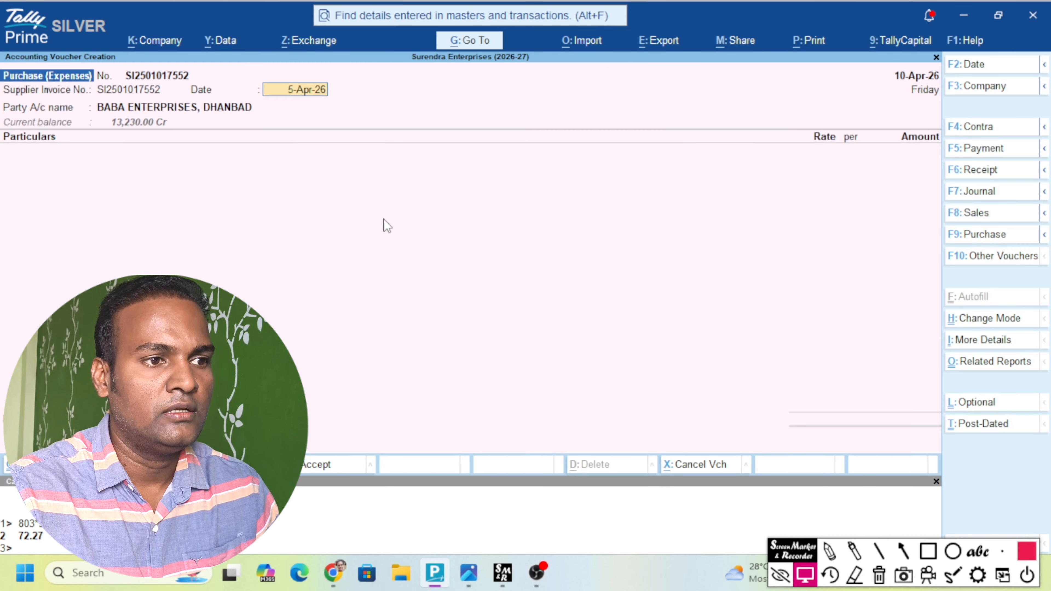
Set the supplier invoice date to 10.4.2026.
{"action": "key", "text": "BackSpace"}
{"action": "type", "text": "10.4.2026"}
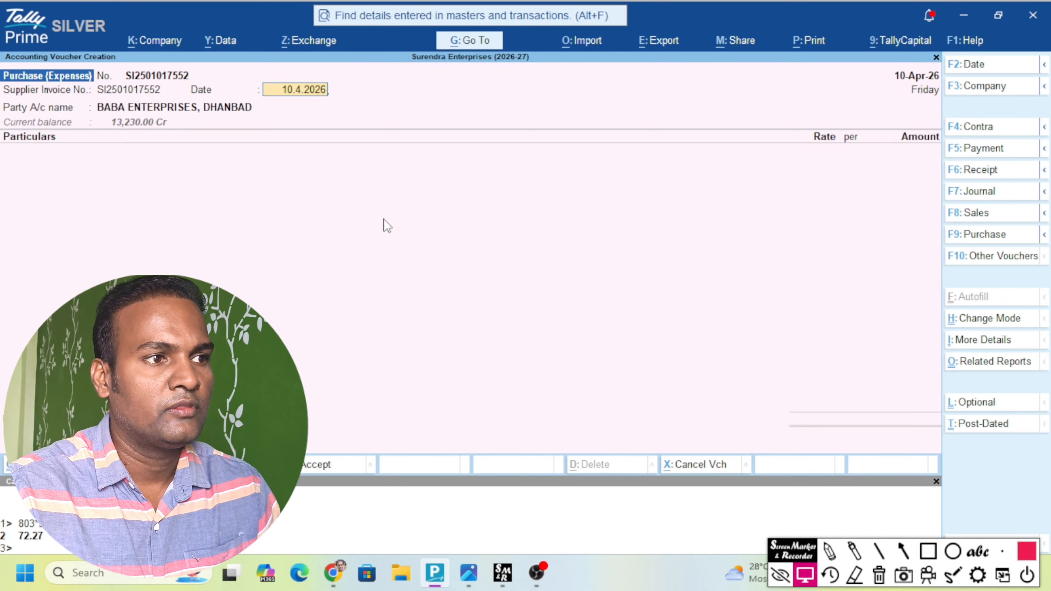
{"action": "key", "text": "Return"}
Check the supplier on the with gst.jpeg invoice, select Student Corner as the party account, and leave the receipt details blank.
{"action": "key", "text": "alt+Tab"}
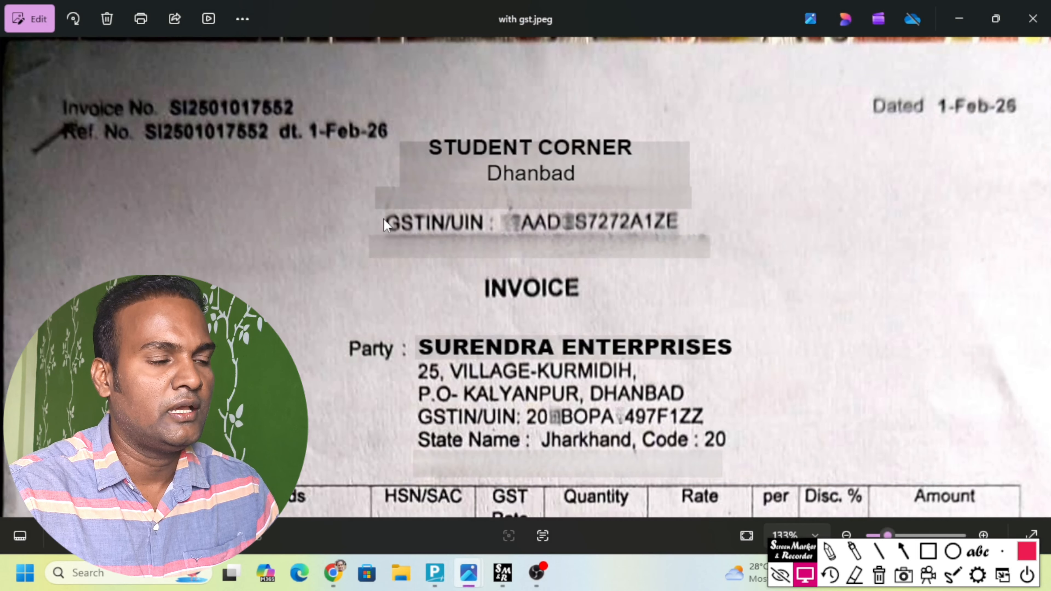
{"action": "key", "text": "alt+Tab"}
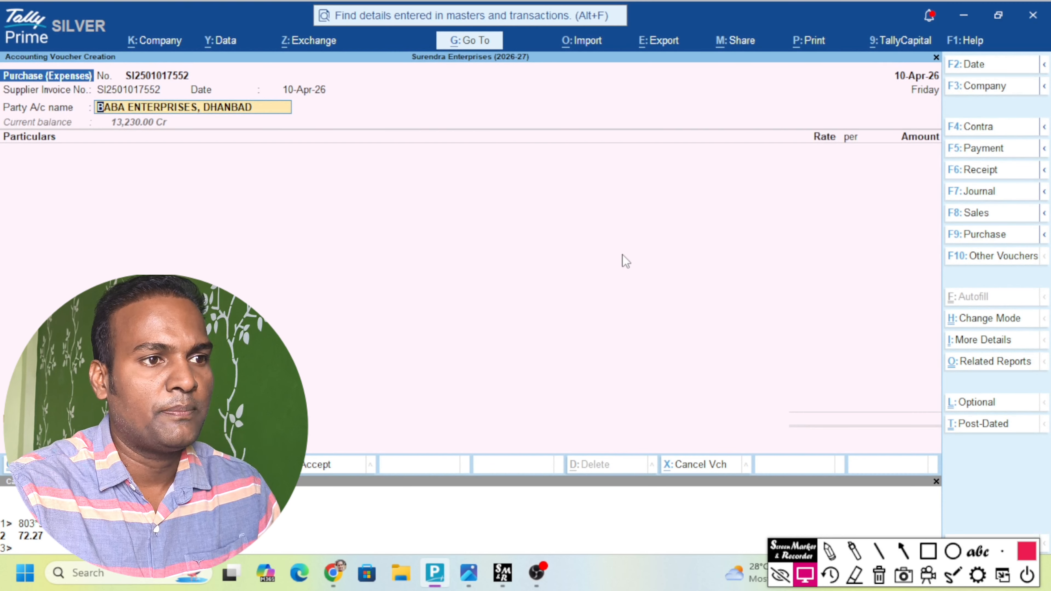
{"action": "type", "text": "Stude"}
{"action": "key", "text": "Return"}
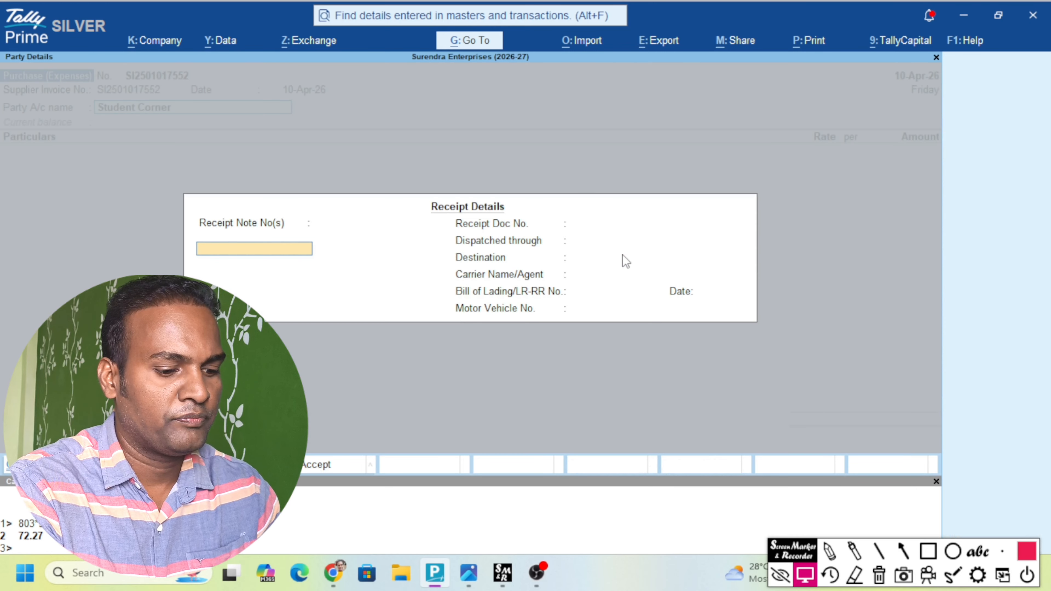
{"action": "key", "text": "Return"}
{"action": "key", "text": "Return"}
{"action": "key", "text": "Return"}
{"action": "key", "text": "Return"}
{"action": "key", "text": "Return"}
{"action": "key", "text": "Return"}
{"action": "key", "text": "Return"}
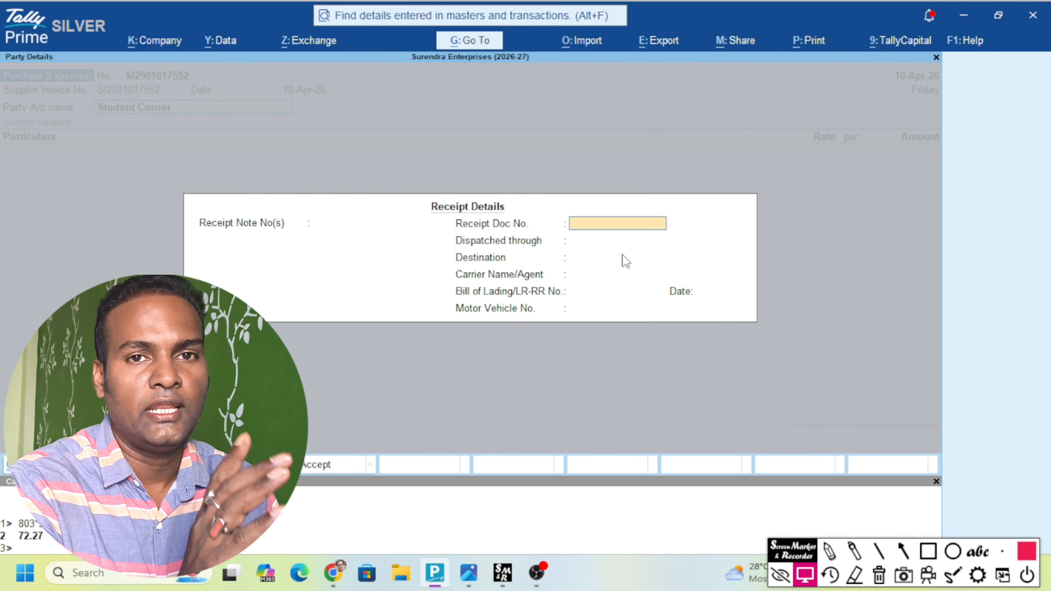
{"action": "key", "text": "Return"}
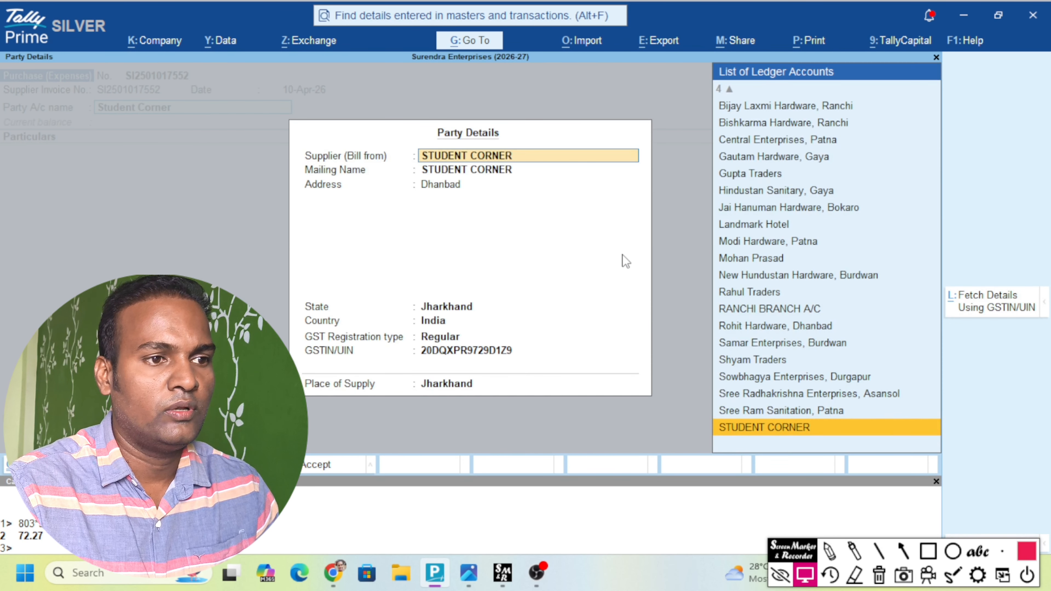
Accept Student Corner's prefilled party details, keeping the GST registration type Regular.
{"action": "key", "text": "Return"}
{"action": "key", "text": "Return"}
{"action": "key", "text": "Return"}
{"action": "key", "text": "Return"}
{"action": "key", "text": "Return"}
{"action": "key", "text": "Return"}
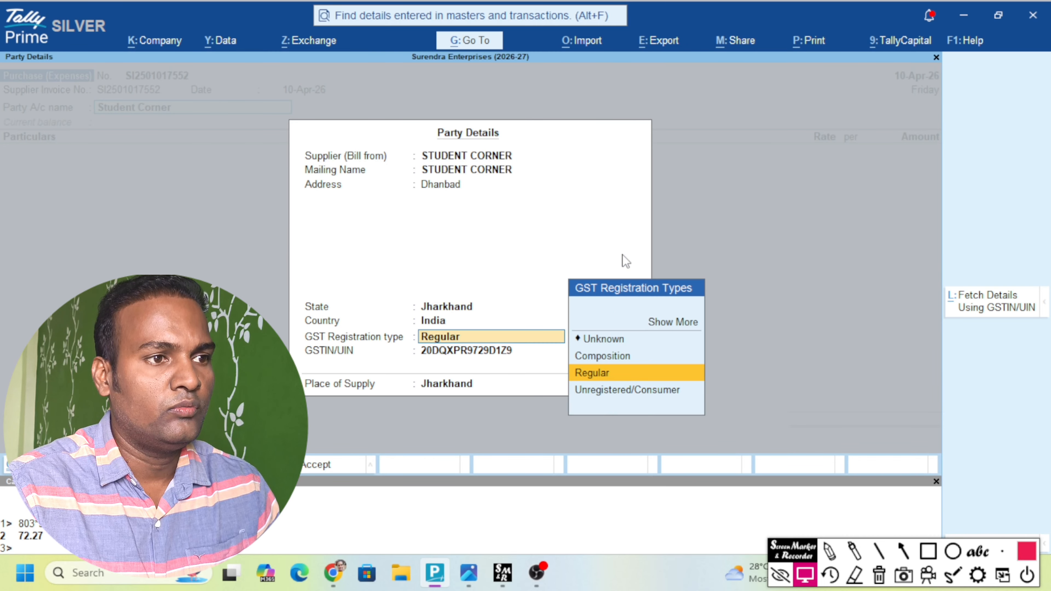
{"action": "key", "text": "Return"}
{"action": "key", "text": "Return"}
{"action": "key", "text": "Return"}
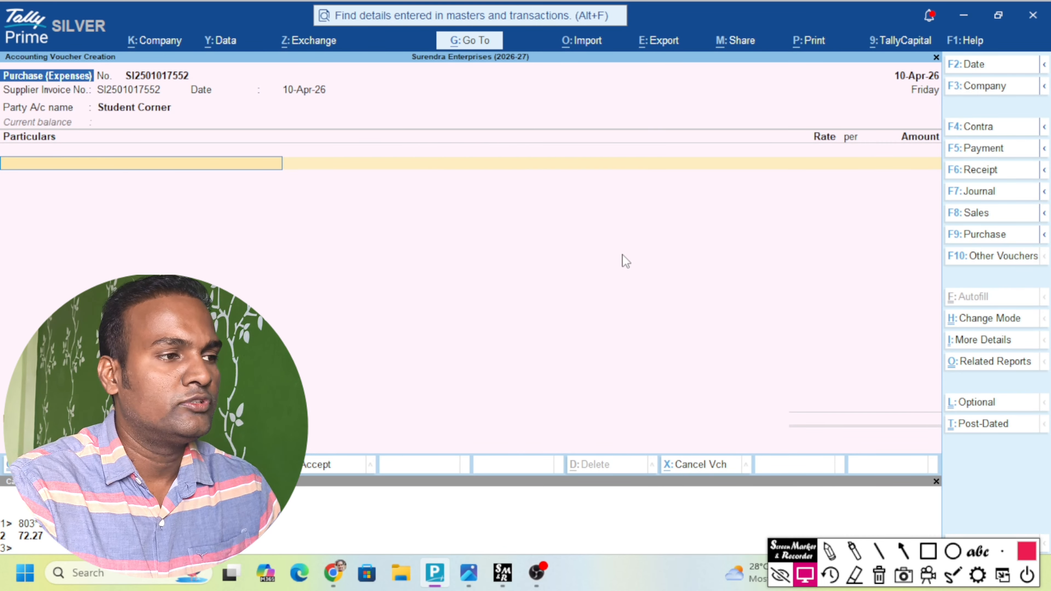
Review the item lines, GST rates and amounts on the with gst.jpeg invoice.
{"action": "key", "text": "alt+Tab"}
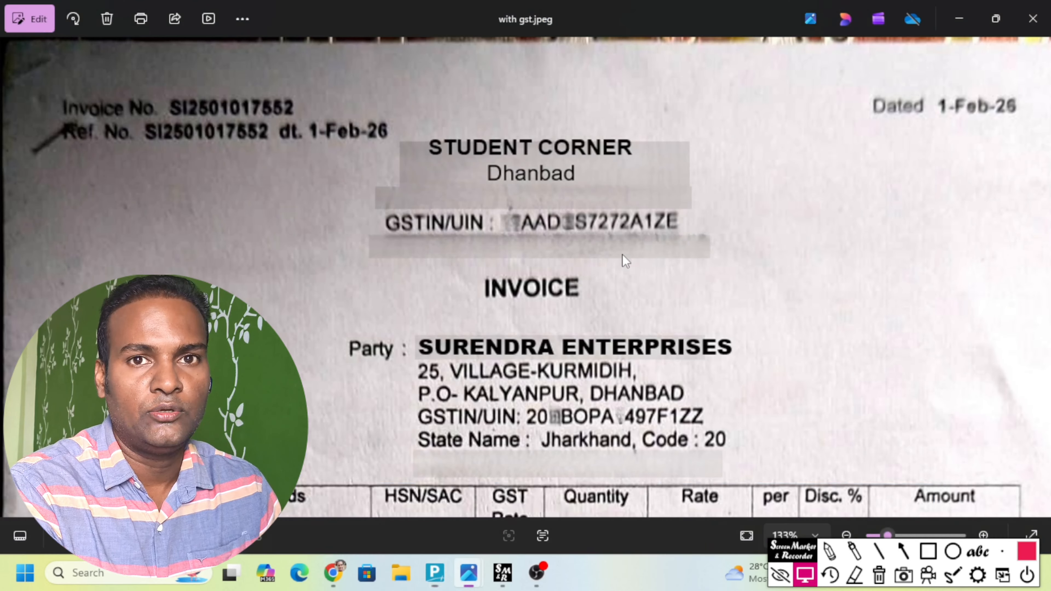
{"action": "key", "text": "alt+Tab"}
{"action": "key", "text": "alt+Tab"}
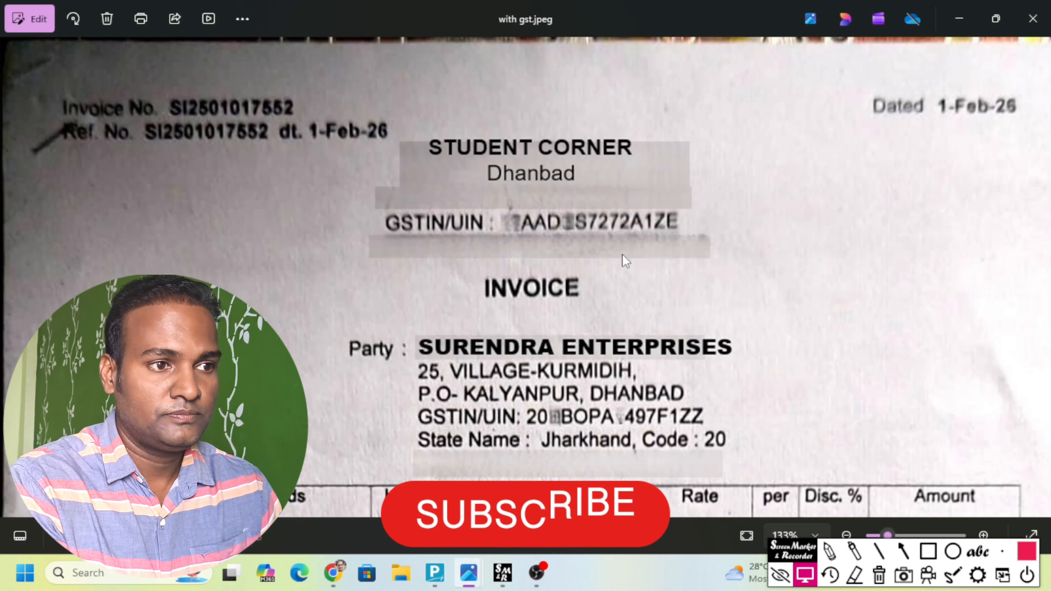
{"action": "scroll", "coordinate": [620, 453], "scroll_direction": "down", "scroll_amount": 5}
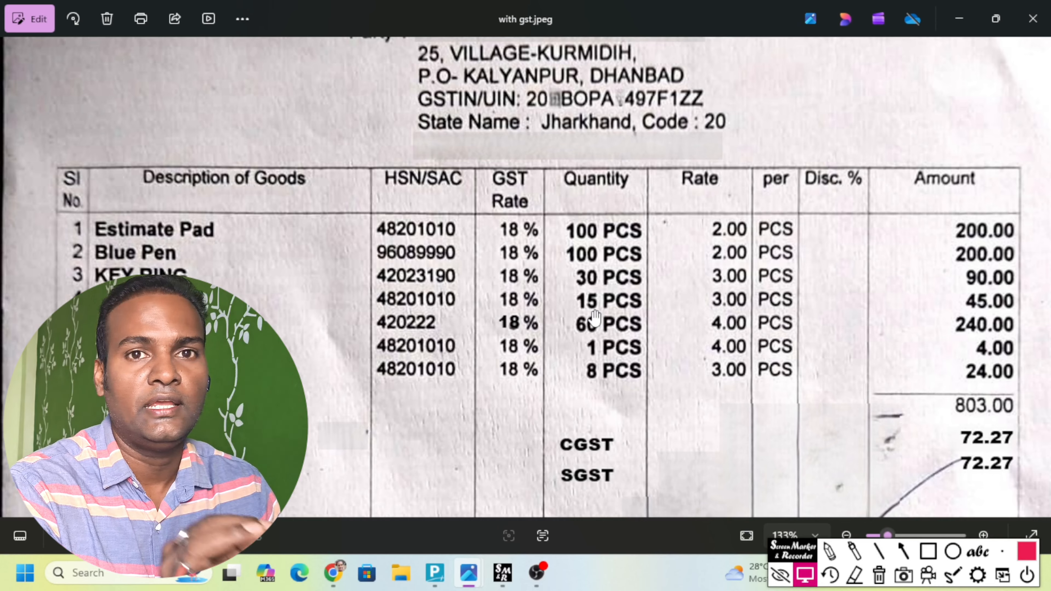
Switch to TallyPrime and start creating a new expense ledger named Printing & Stationery @ 18% for the voucher's first line.
{"action": "key", "text": "alt+Tab"}
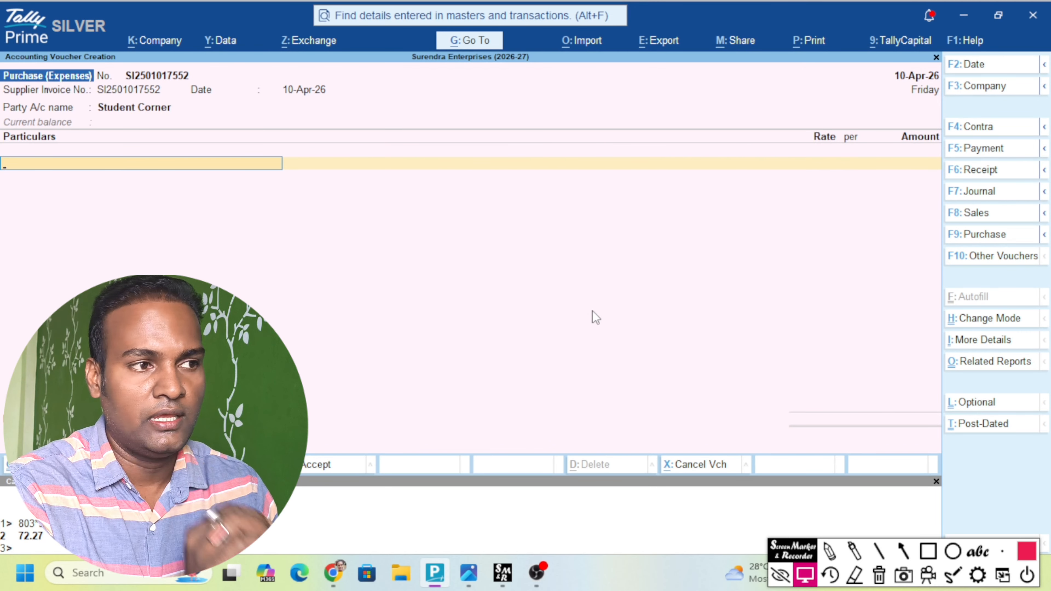
{"action": "type", "text": "p"}
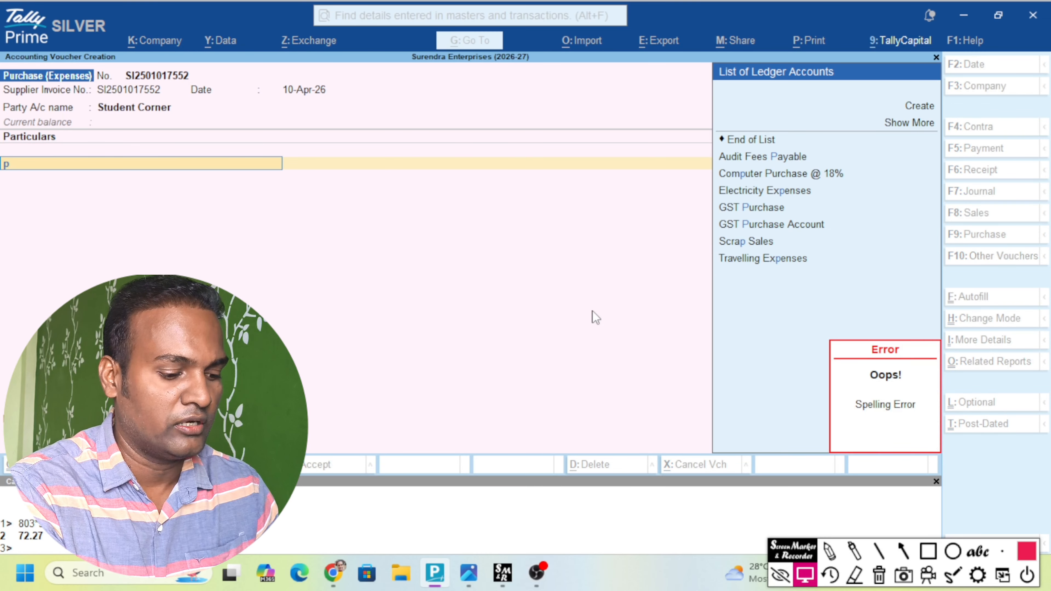
{"action": "key", "text": "alt+c"}
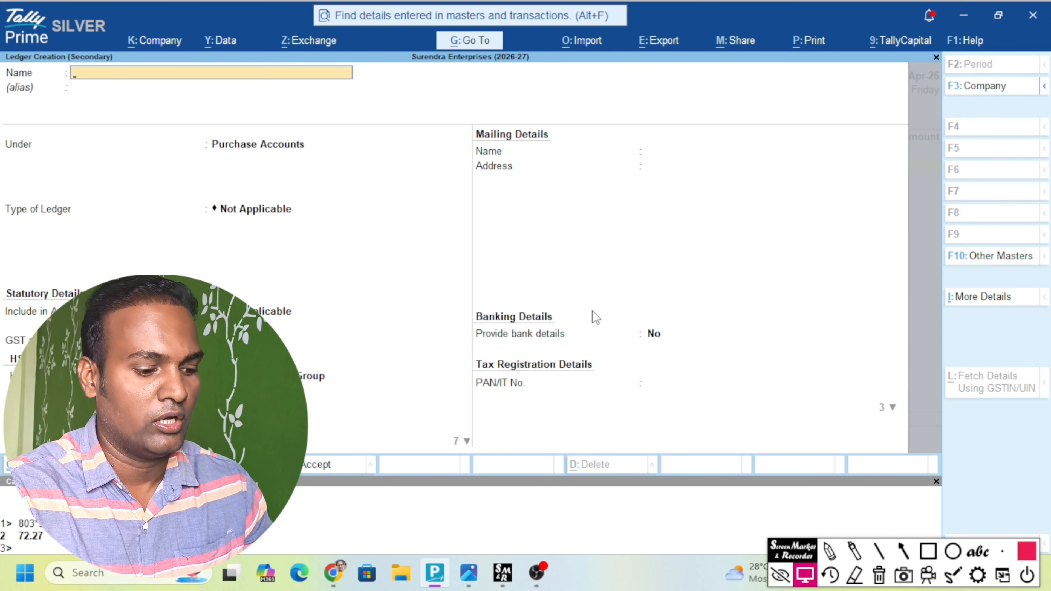
{"action": "type", "text": "Printing an"}
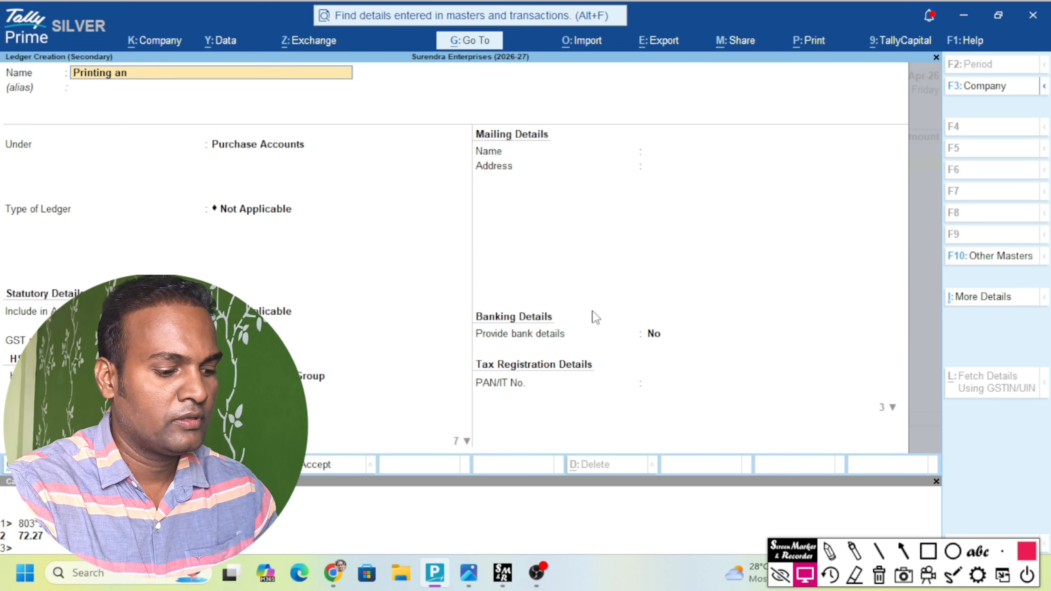
{"action": "key", "text": "BackSpace"}
{"action": "key", "text": "BackSpace"}
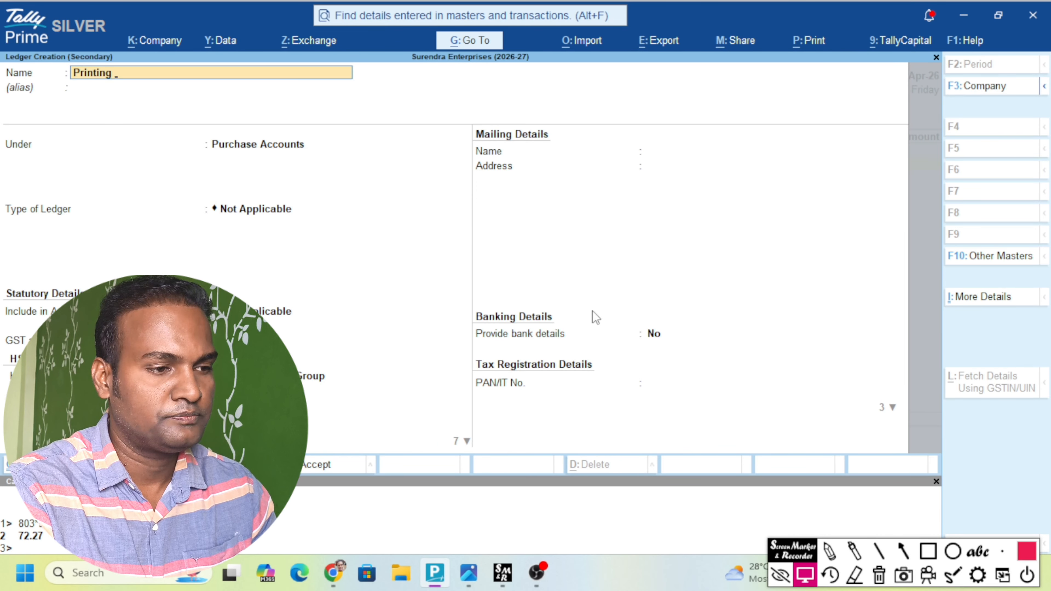
{"action": "type", "text": "& Stat"}
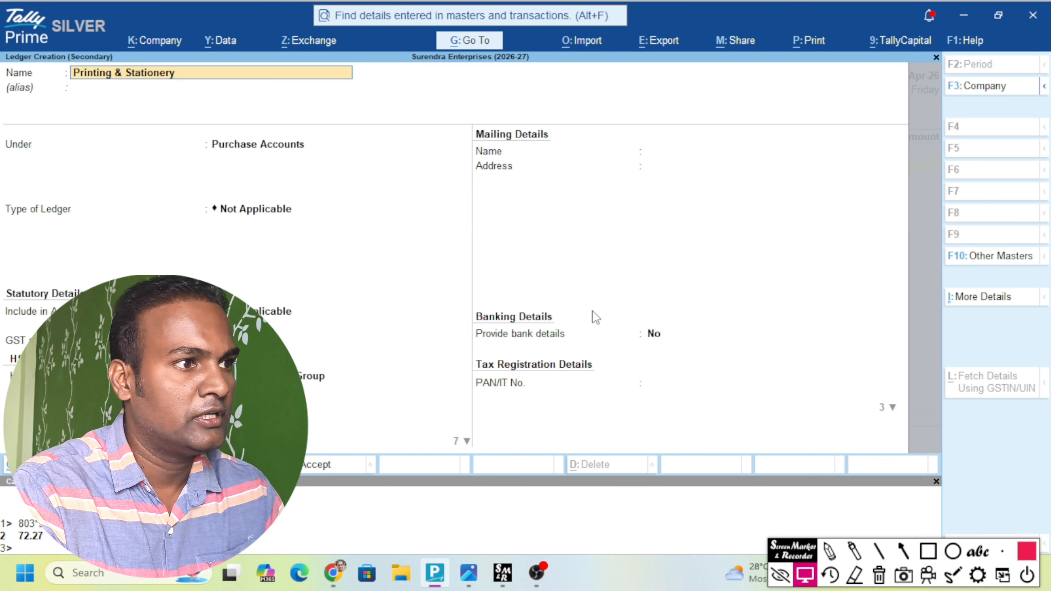
{"action": "type", "text": "ionery "}
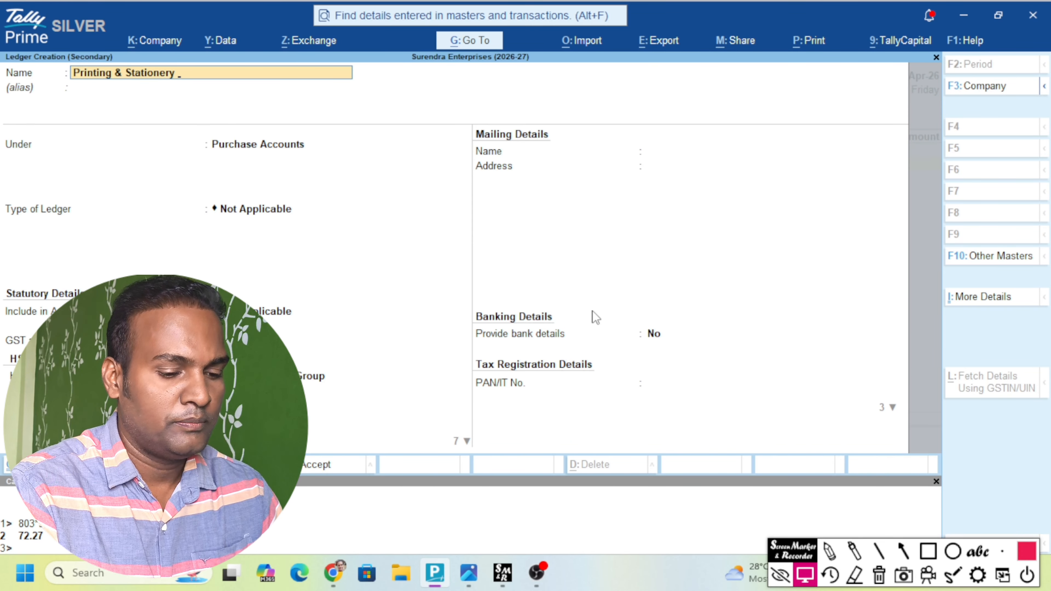
{"action": "type", "text": "@ 18"}
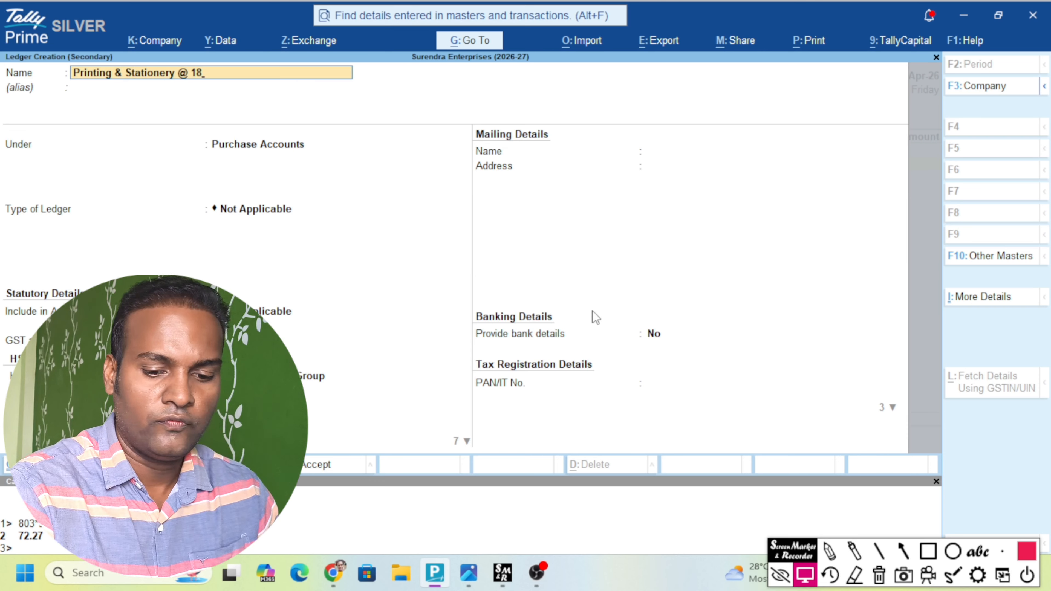
{"action": "type", "text": "%"}
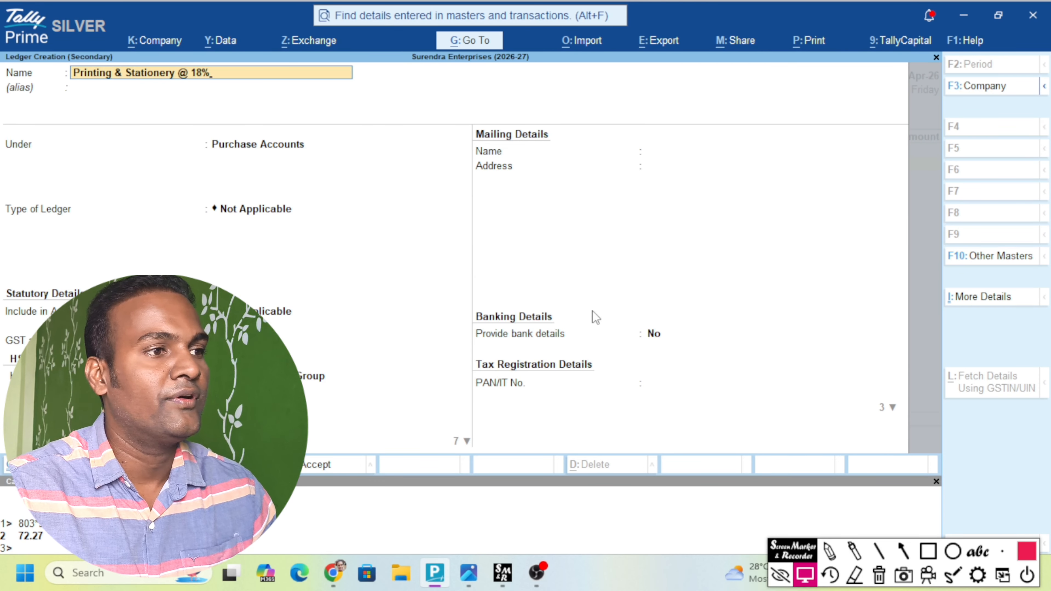
{"action": "key", "text": "Return"}
{"action": "key", "text": "Return"}
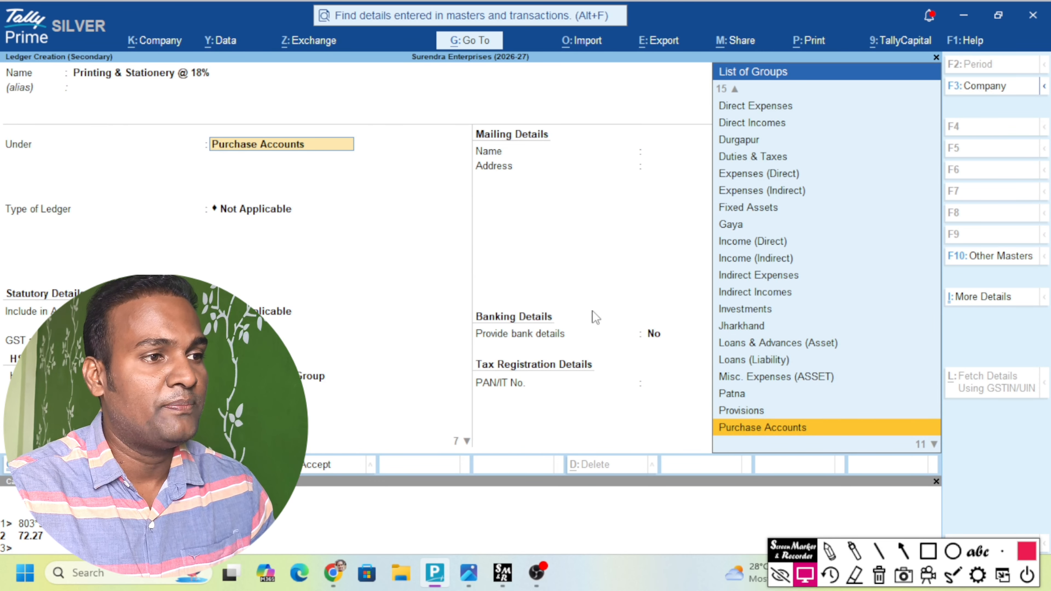
Place the ledger under the Indirect Expenses group and keep its ledger type Not Applicable.
{"action": "type", "text": "Indi"}
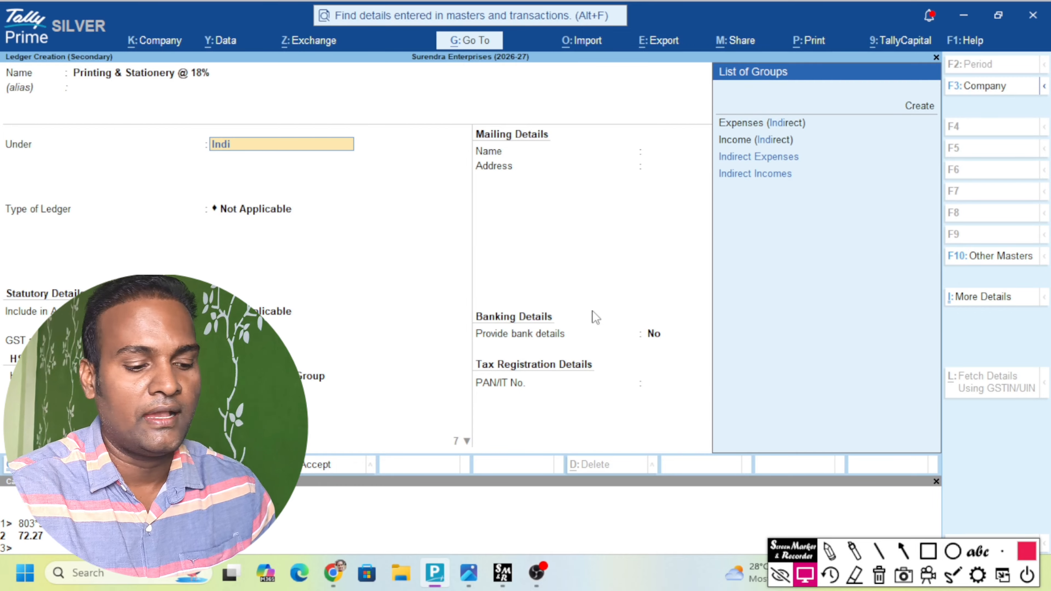
{"action": "key", "text": "Down"}
{"action": "key", "text": "Down"}
{"action": "key", "text": "Return"}
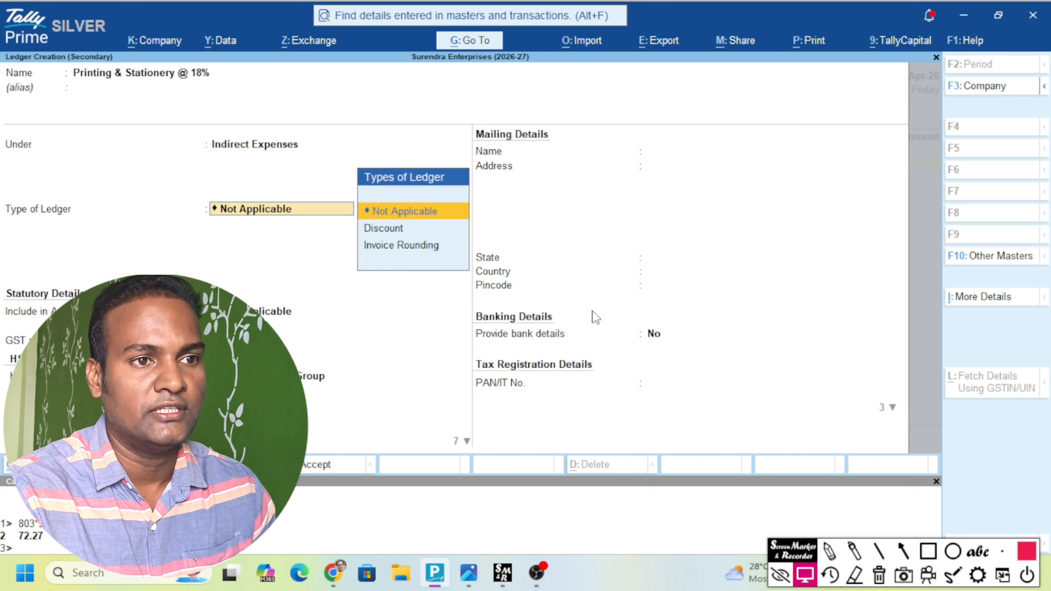
{"action": "key", "text": "Return"}
{"action": "key", "text": "Return"}
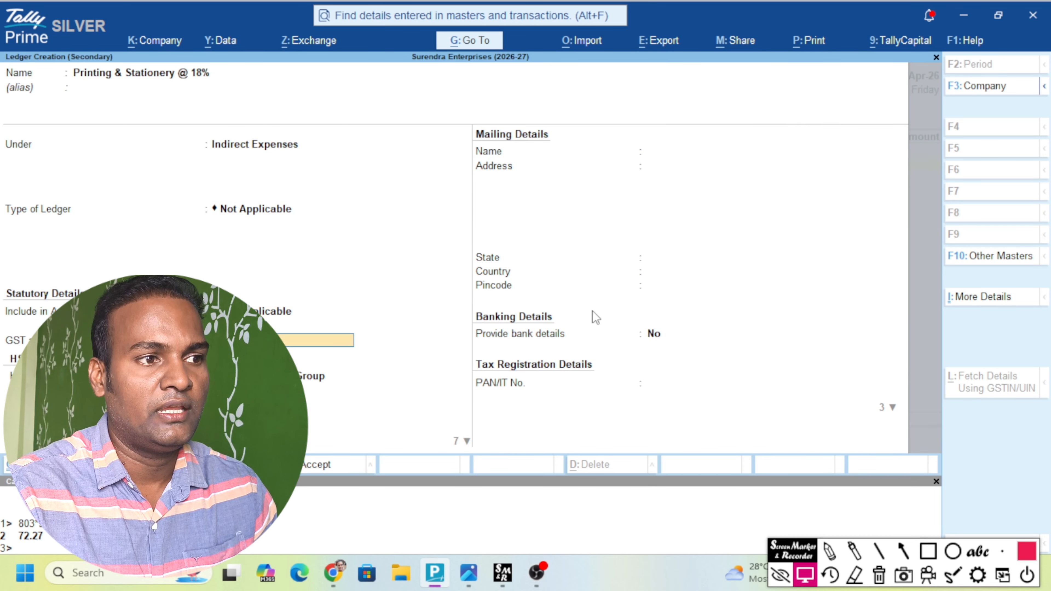
Keep GST applicable, specify the GST rate details in the ledger itself, keep the supply type Services, and save the ledger.
{"action": "key", "text": "Return"}
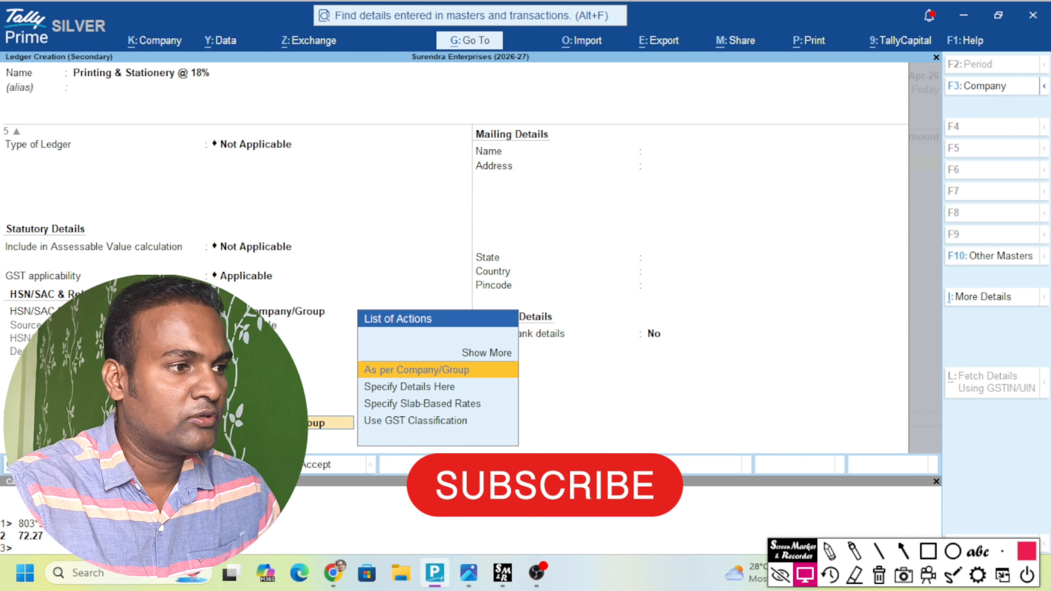
{"action": "key", "text": "Down"}
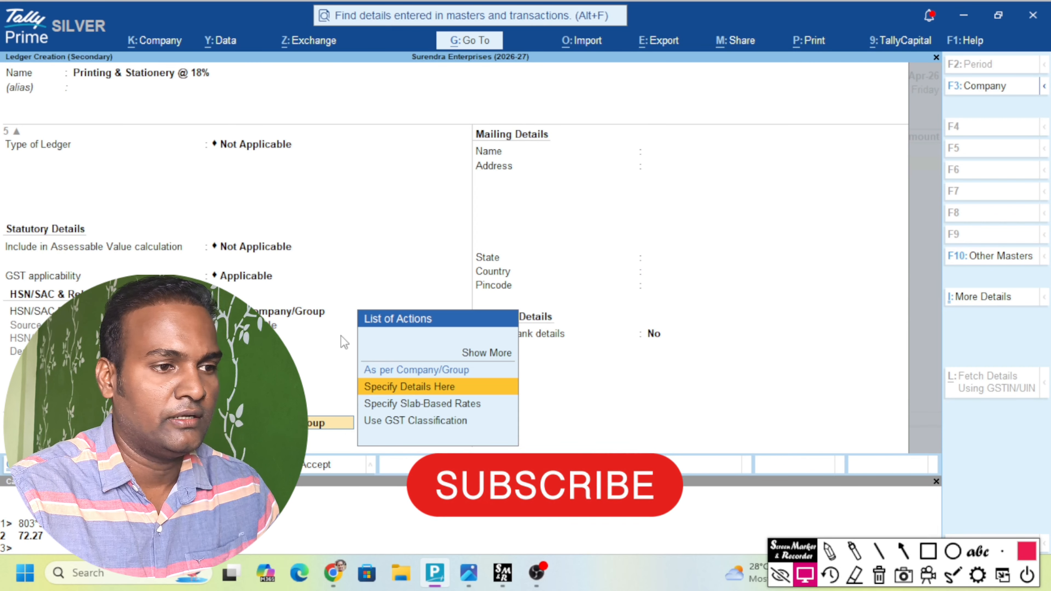
{"action": "key", "text": "Return"}
{"action": "key", "text": "Return"}
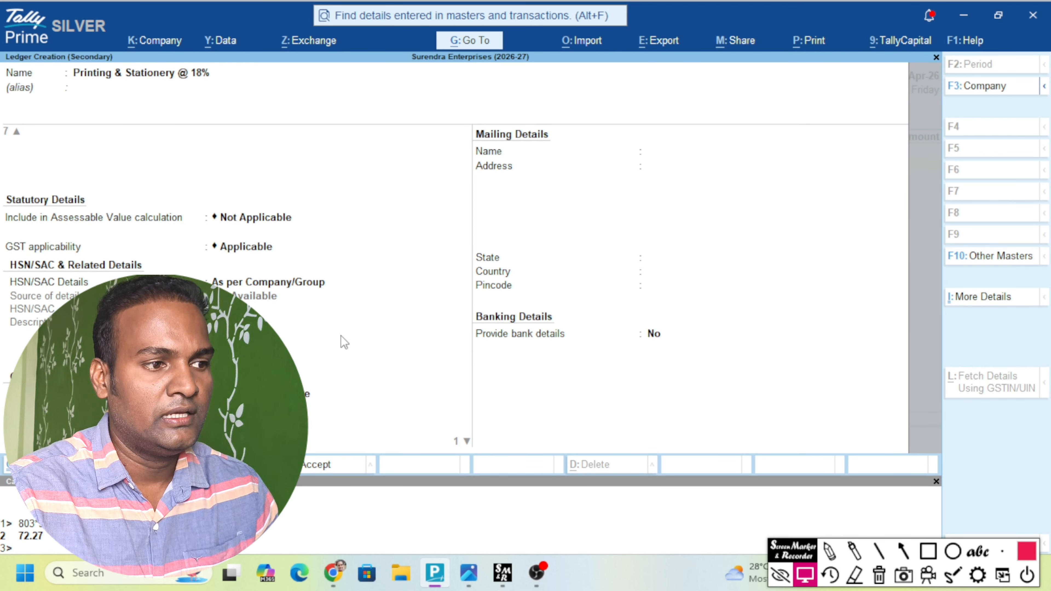
{"action": "key", "text": "Return"}
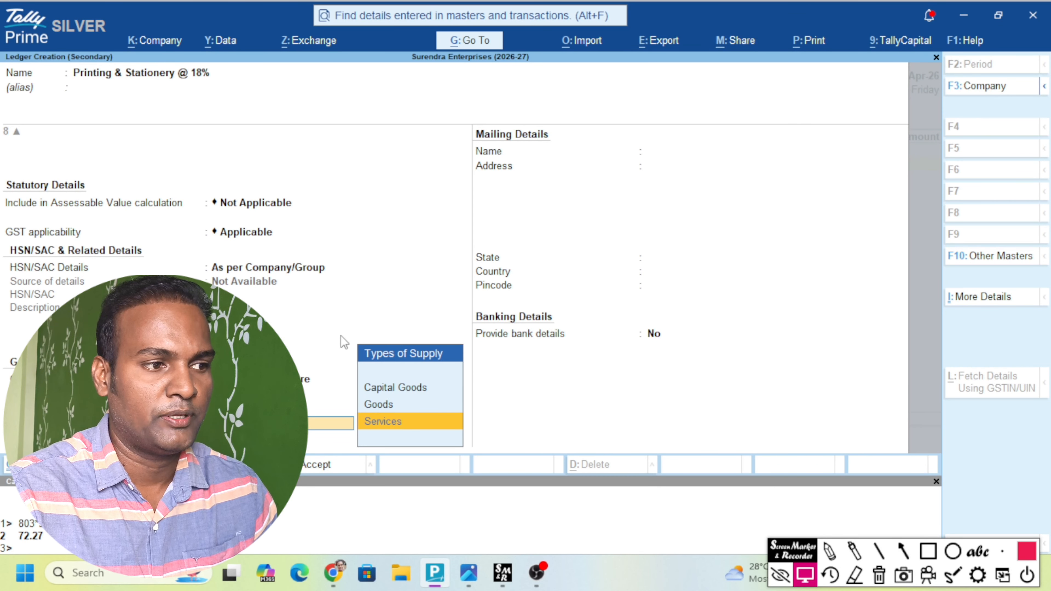
{"action": "key", "text": "Return"}
{"action": "key", "text": "Return"}
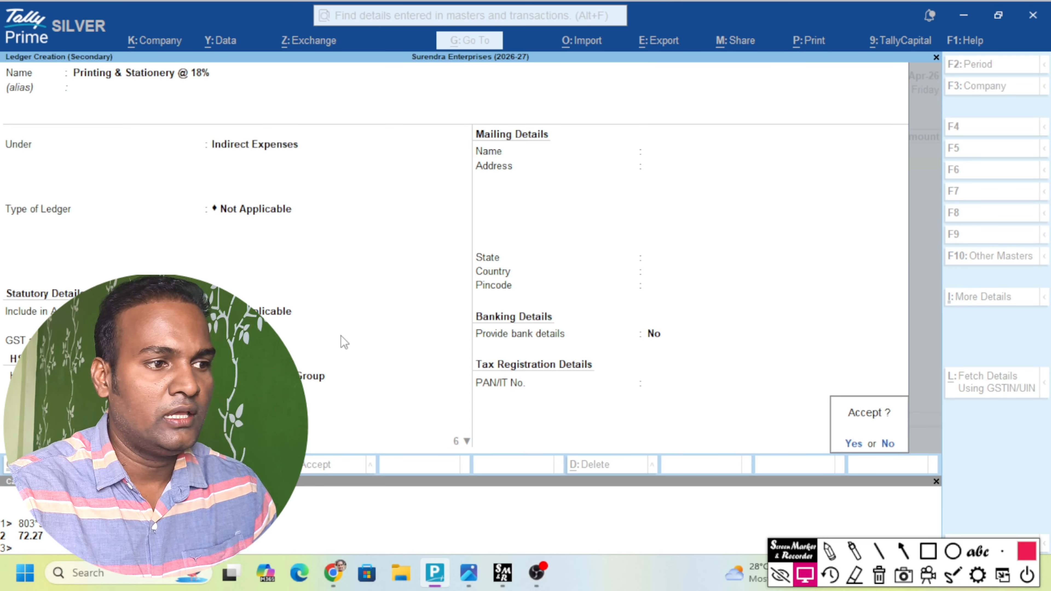
{"action": "key", "text": "Return"}
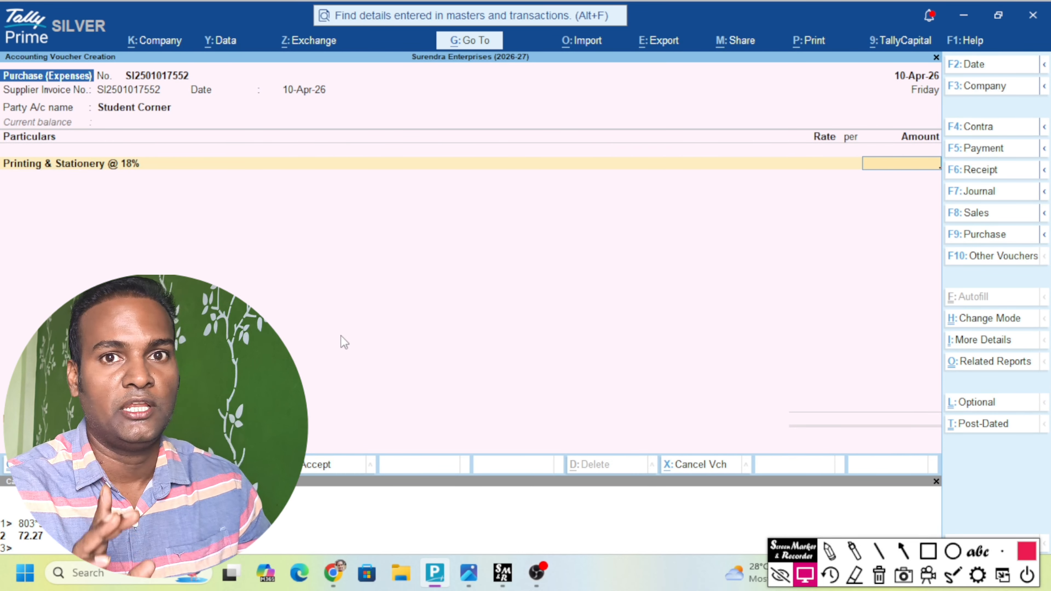
Check the taxable total on the with gst.jpeg invoice and enter 803 as the Printing & Stationery @ 18% amount.
{"action": "key", "text": "alt+Tab"}
{"action": "scroll", "coordinate": [886, 433], "scroll_direction": "up", "scroll_amount": 2}
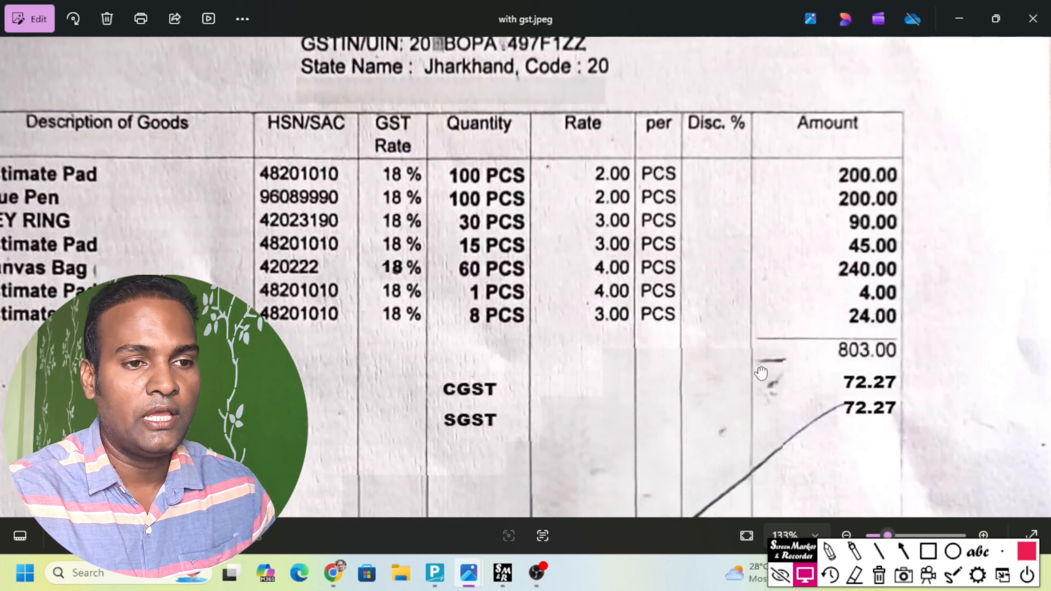
{"action": "scroll", "coordinate": [825, 368], "scroll_direction": "down", "scroll_amount": 1}
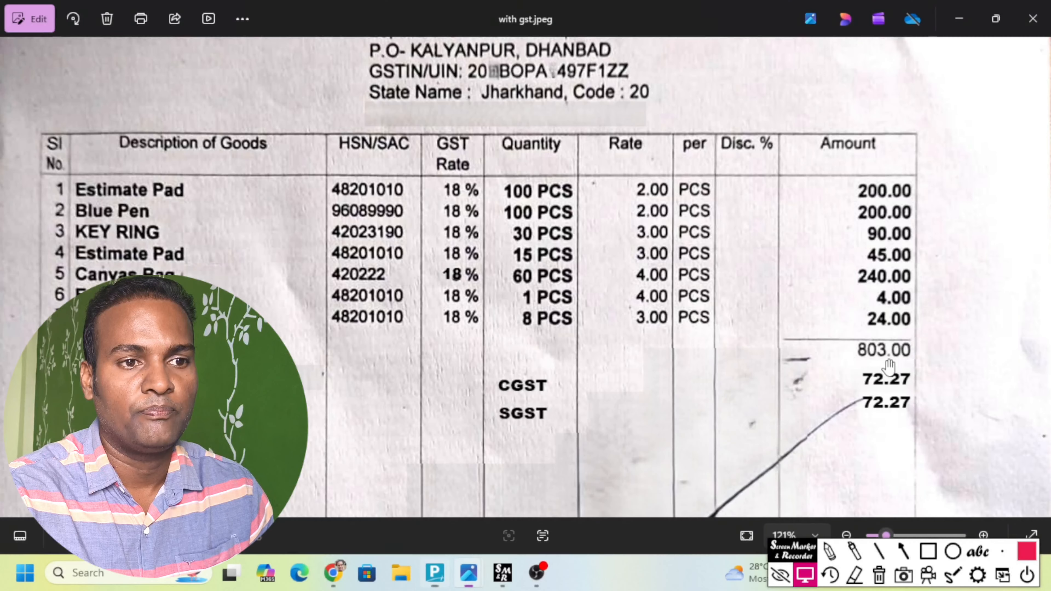
{"action": "key", "text": "alt+Tab"}
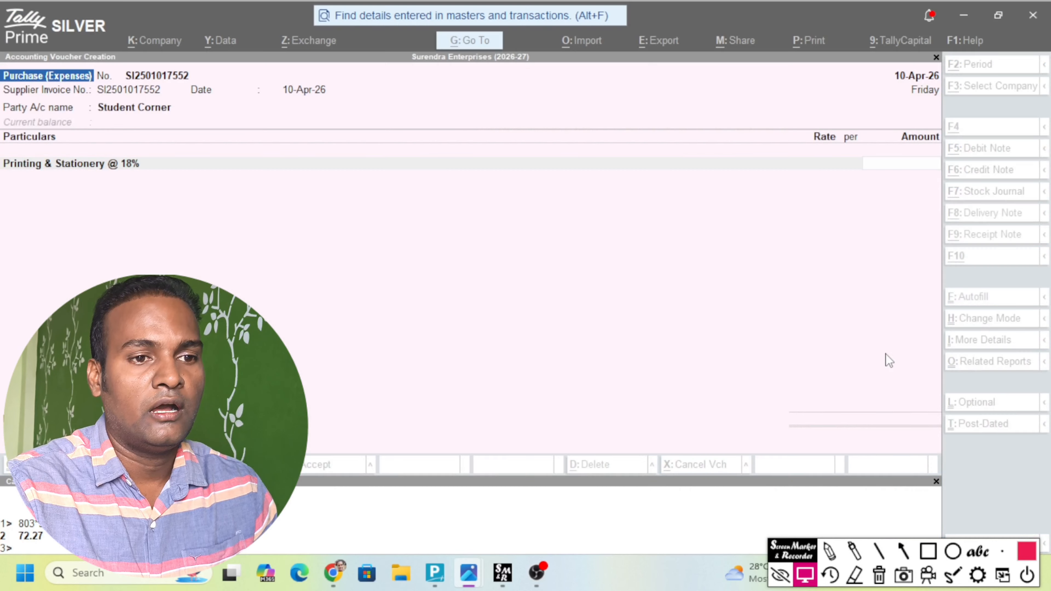
{"action": "type", "text": "803"}
{"action": "key", "text": "Return"}
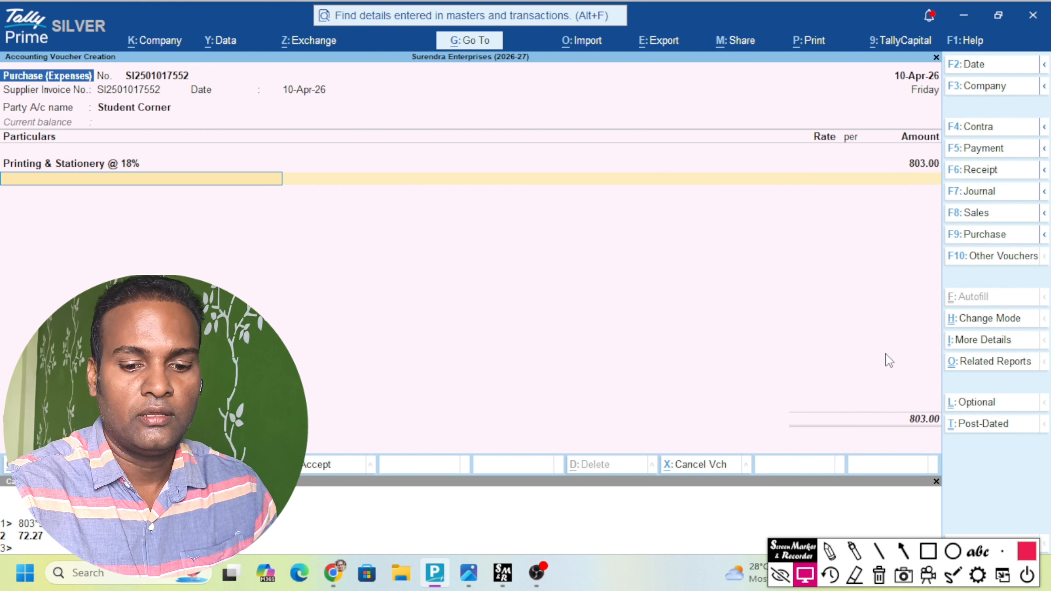
Recheck the invoice's tax lines, then add the CGST and SGST ledgers to the voucher, accepting their automatically calculated amounts.
{"action": "key", "text": "alt+Tab"}
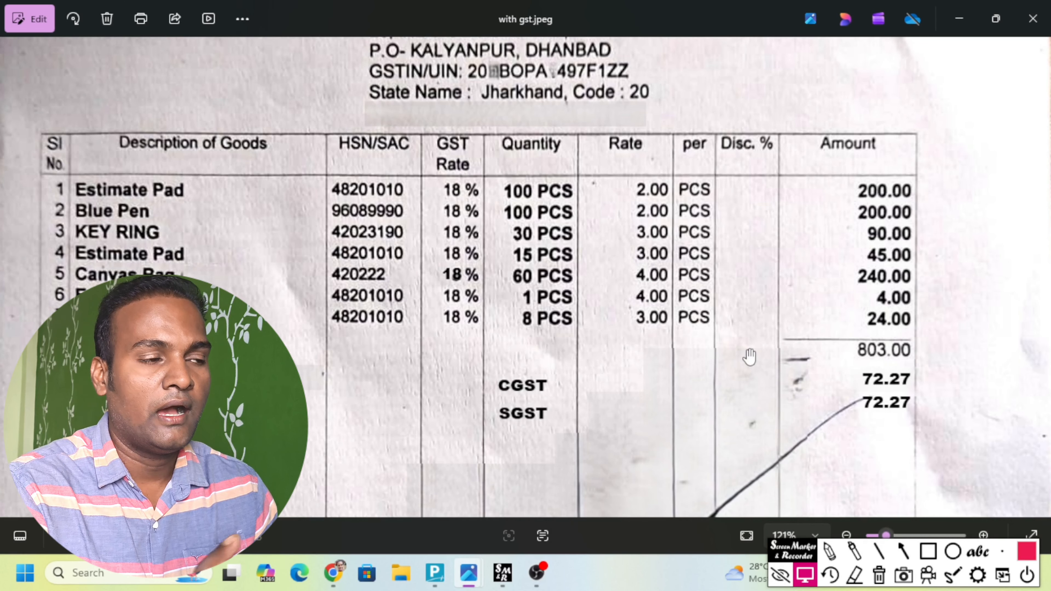
{"action": "key", "text": "alt+Tab"}
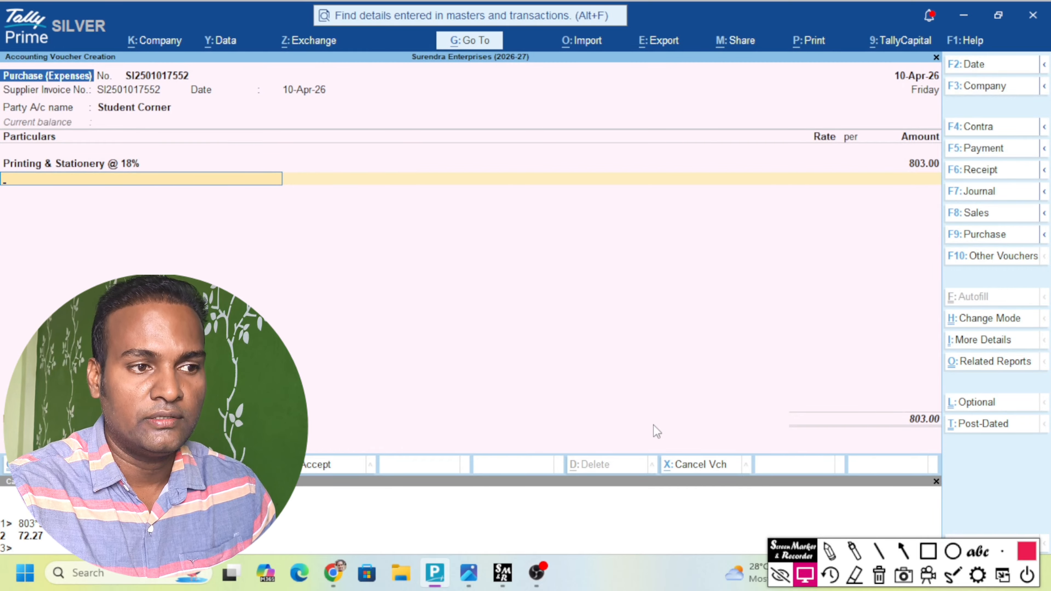
{"action": "type", "text": "Cgs"}
{"action": "key", "text": "Return"}
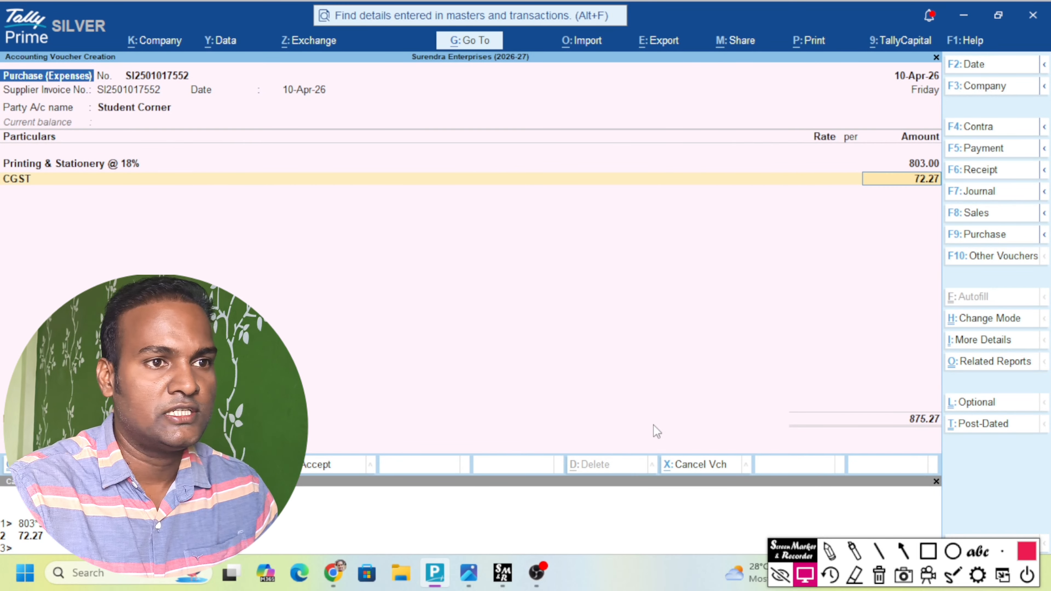
{"action": "key", "text": "Return"}
{"action": "type", "text": "Sgs"}
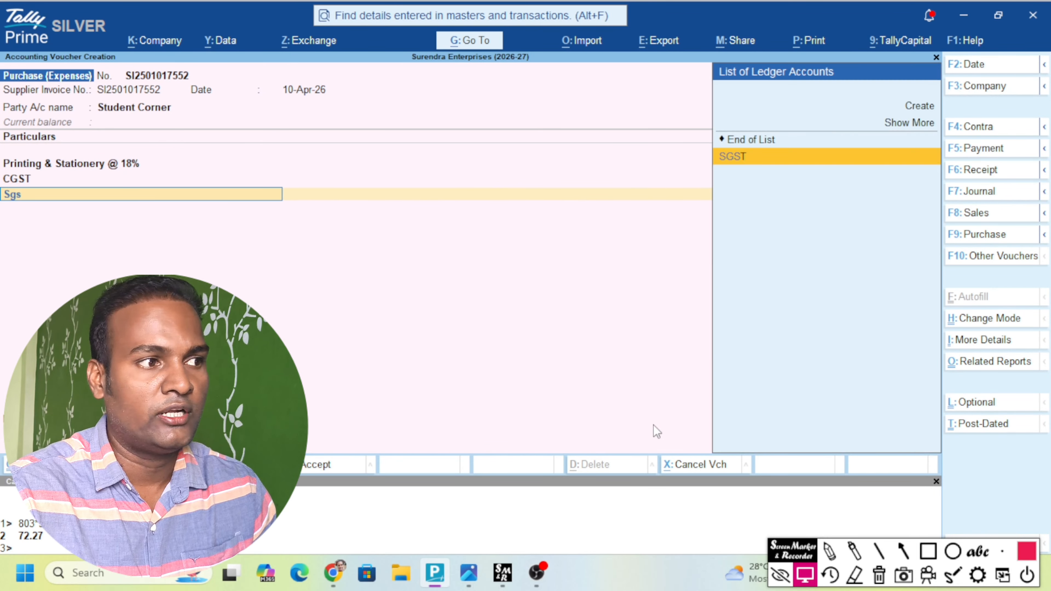
{"action": "key", "text": "Return"}
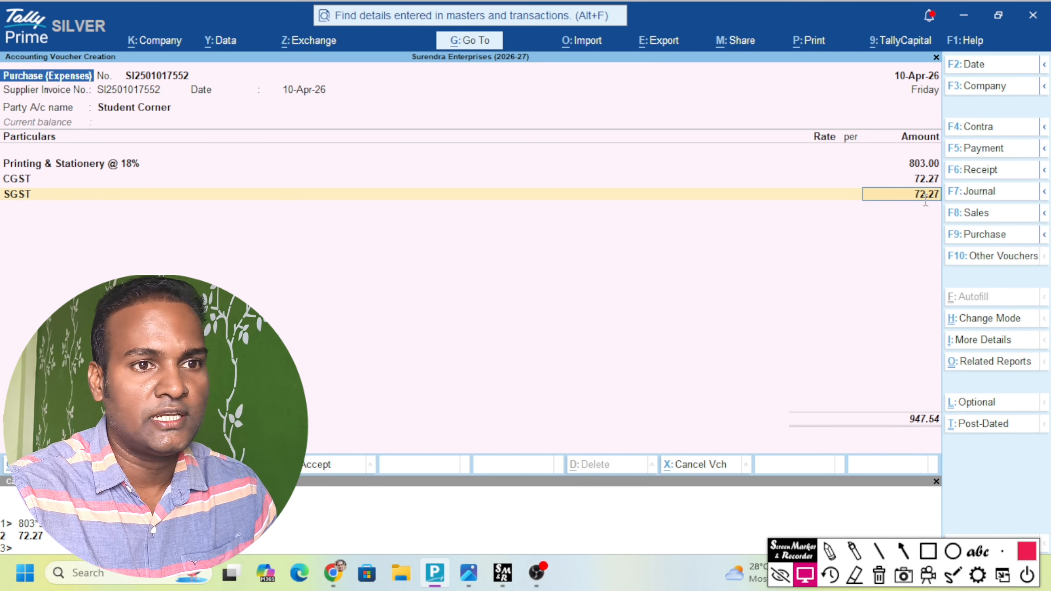
{"action": "key", "text": "Return"}
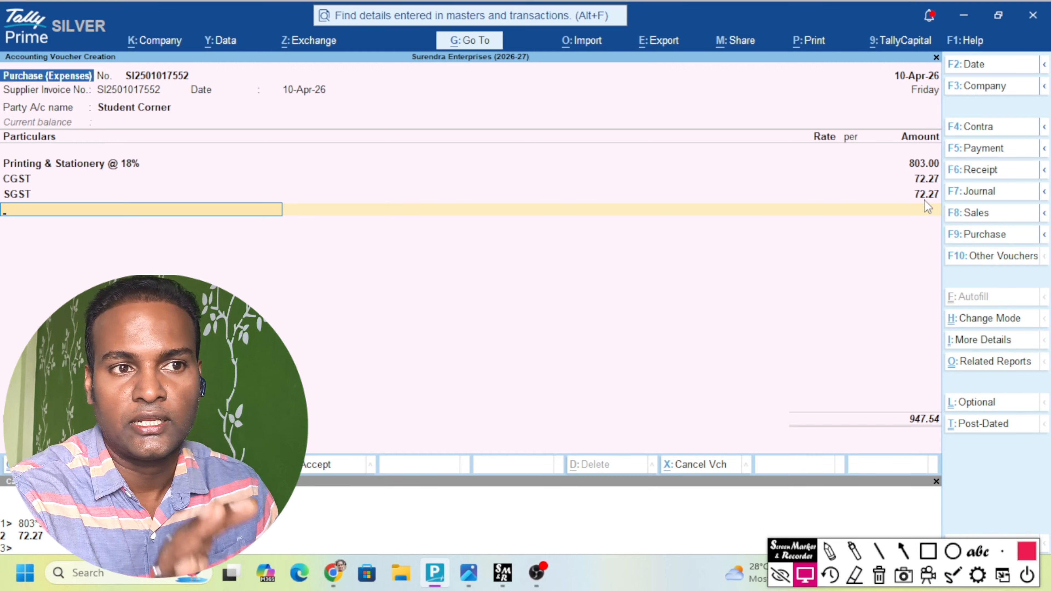
Add the Round Off ledger to the voucher with an amount of 0.46.
{"action": "type", "text": "Roun"}
{"action": "key", "text": "Return"}
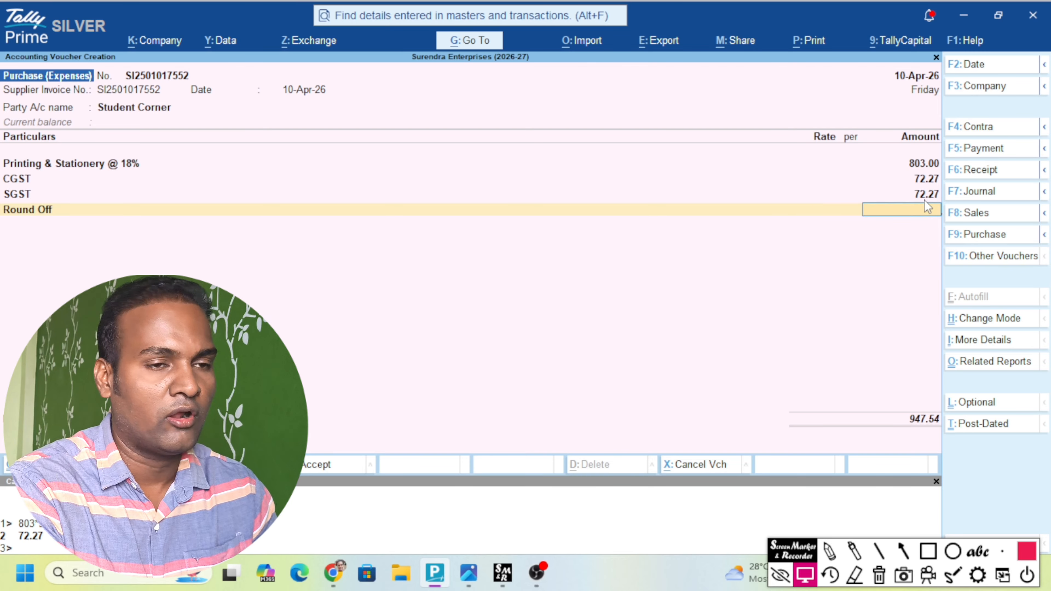
{"action": "type", "text": "0.46"}
{"action": "key", "text": "Return"}
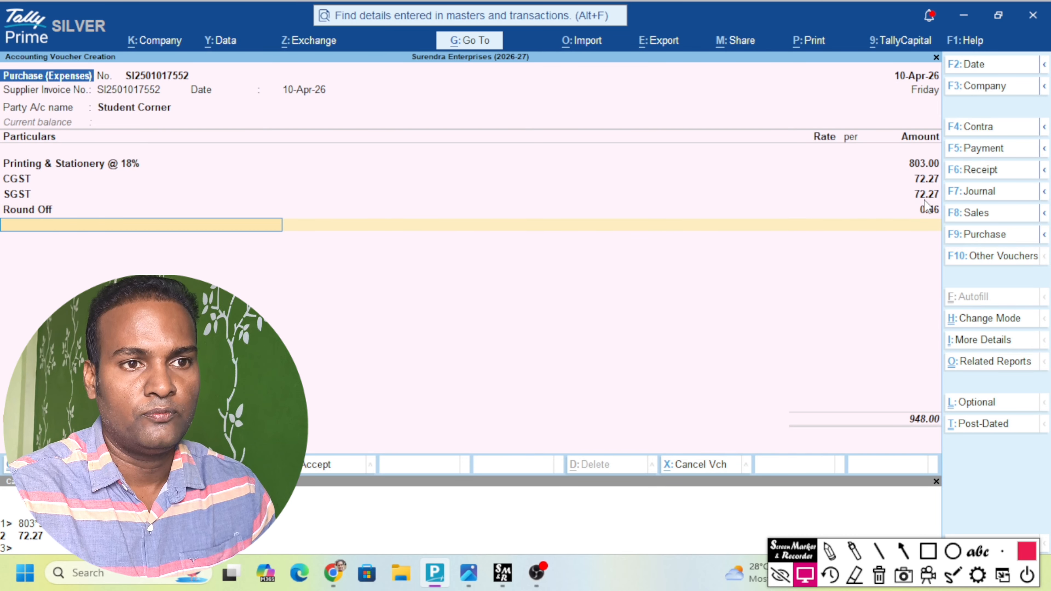
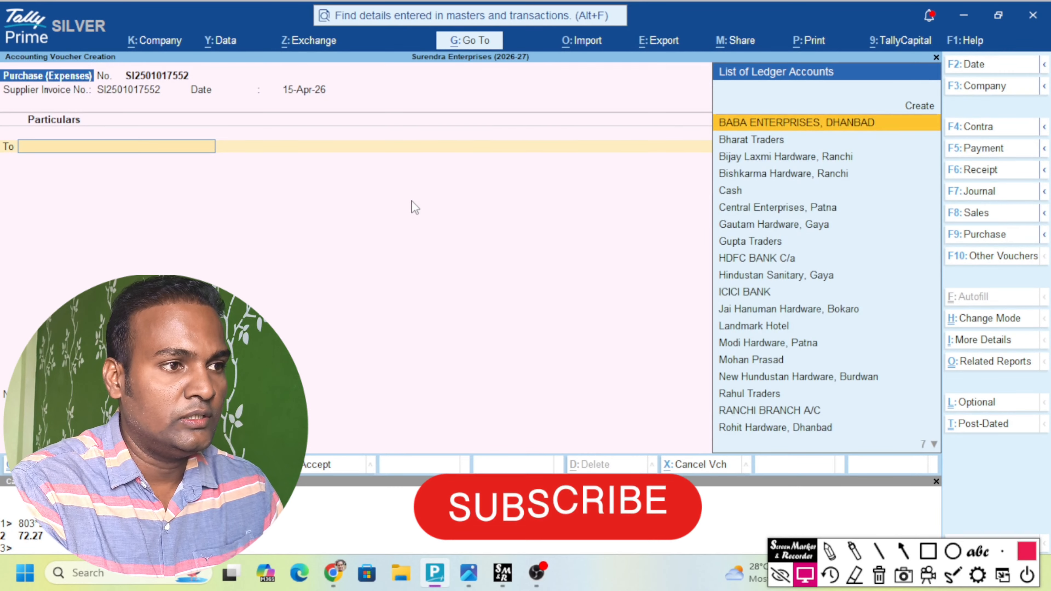
Credit the Student Corner ledger with 803 in the second purchase expense voucher, matching the total on without gst.jpeg.
{"action": "type", "text": "stu"}
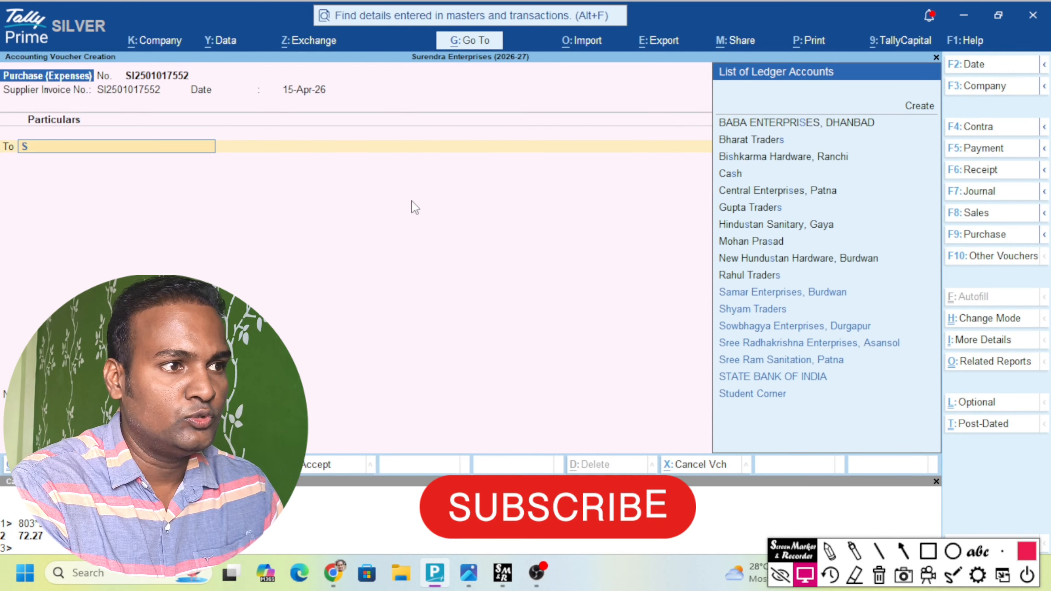
{"action": "key", "text": "Return"}
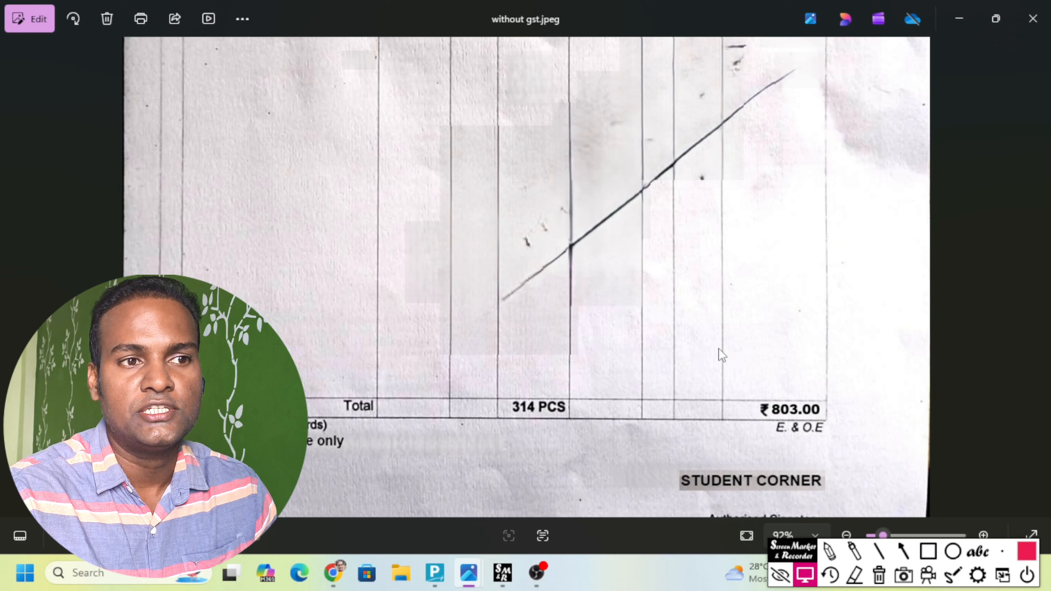
{"action": "key", "text": "ctrl+a"}
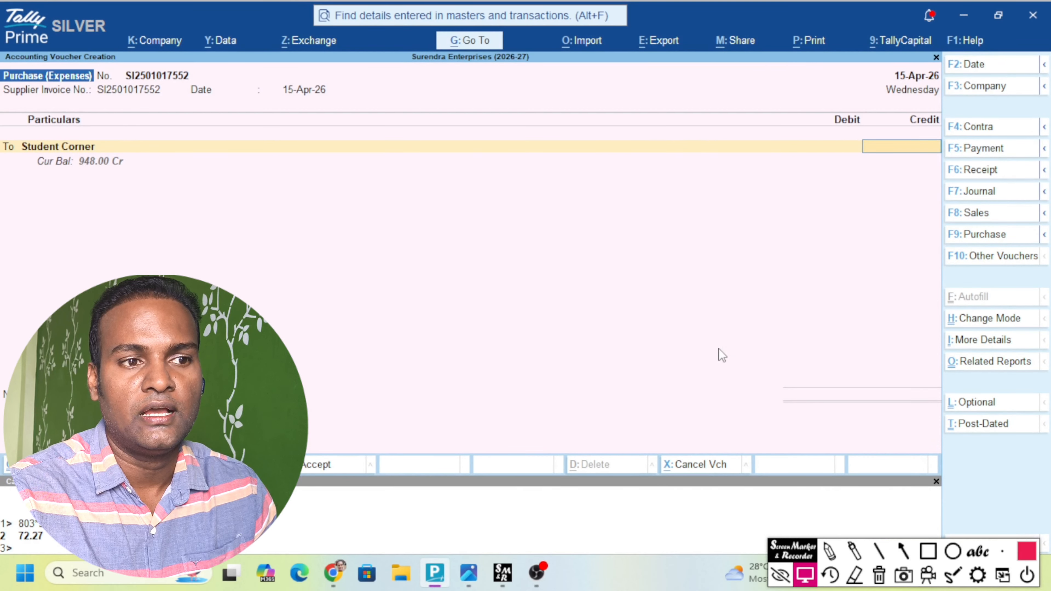
{"action": "type", "text": "803"}
{"action": "key", "text": "Return"}
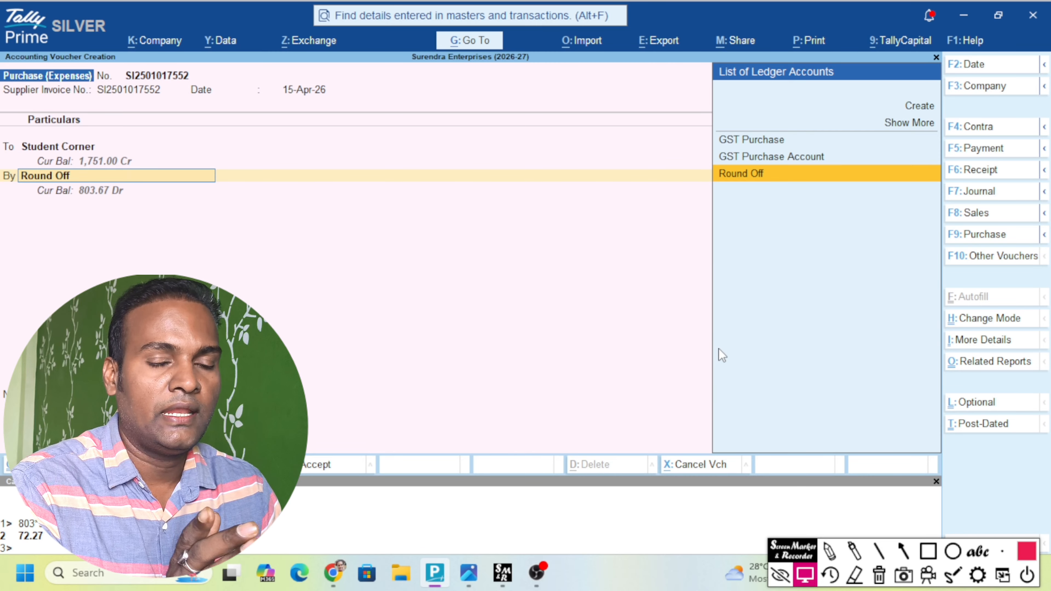
Start a new ledger from the voucher's debit line and name it Printing & Stationery.
{"action": "type", "text": "PRI"}
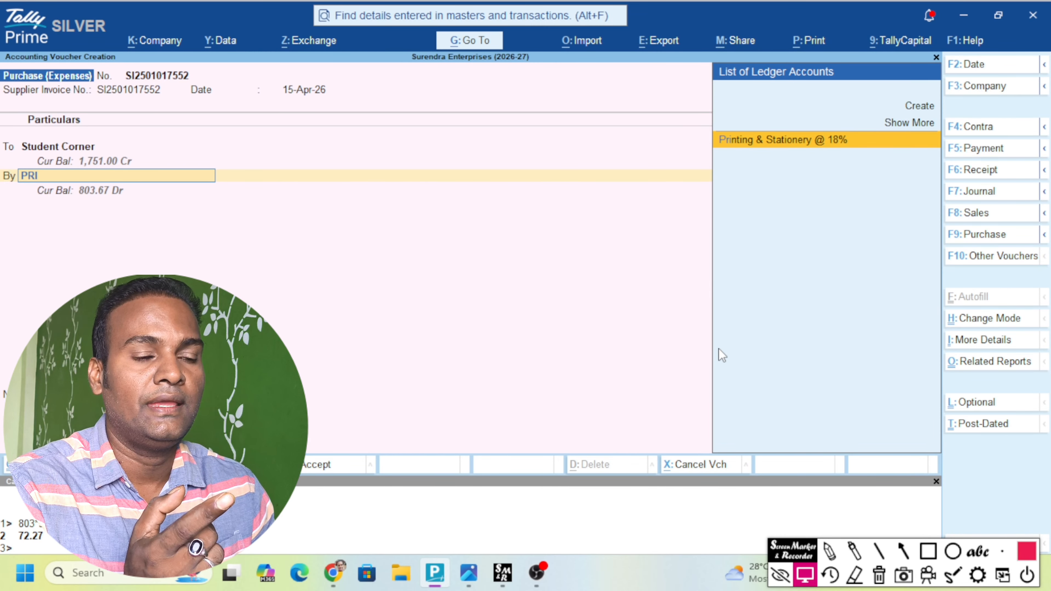
{"action": "type", "text": "NTING"}
{"action": "key", "text": "alt+c"}
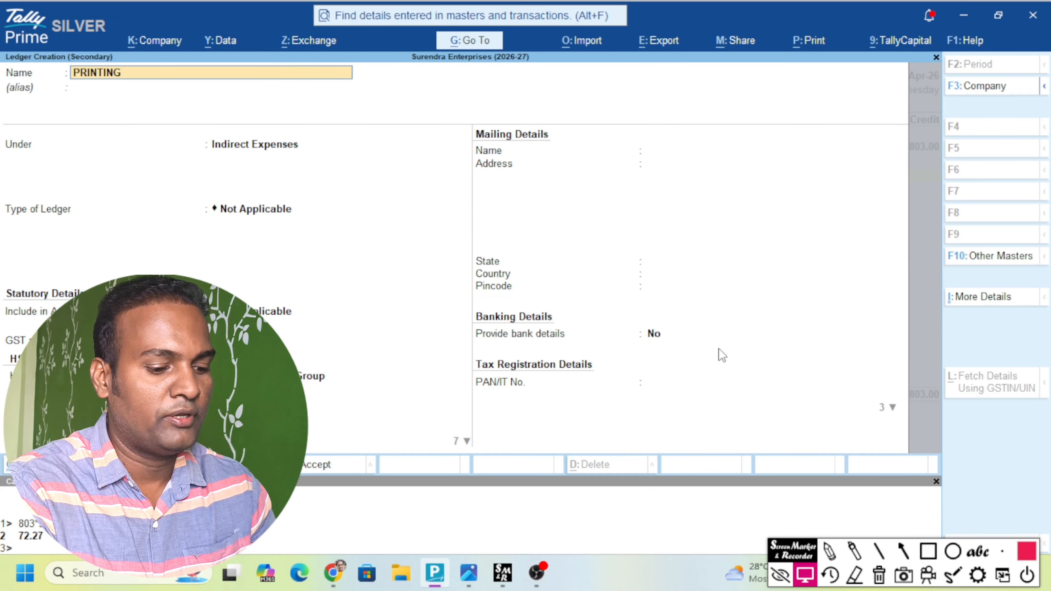
{"action": "key", "text": "Escape"}
{"action": "type", "text": "Printi"}
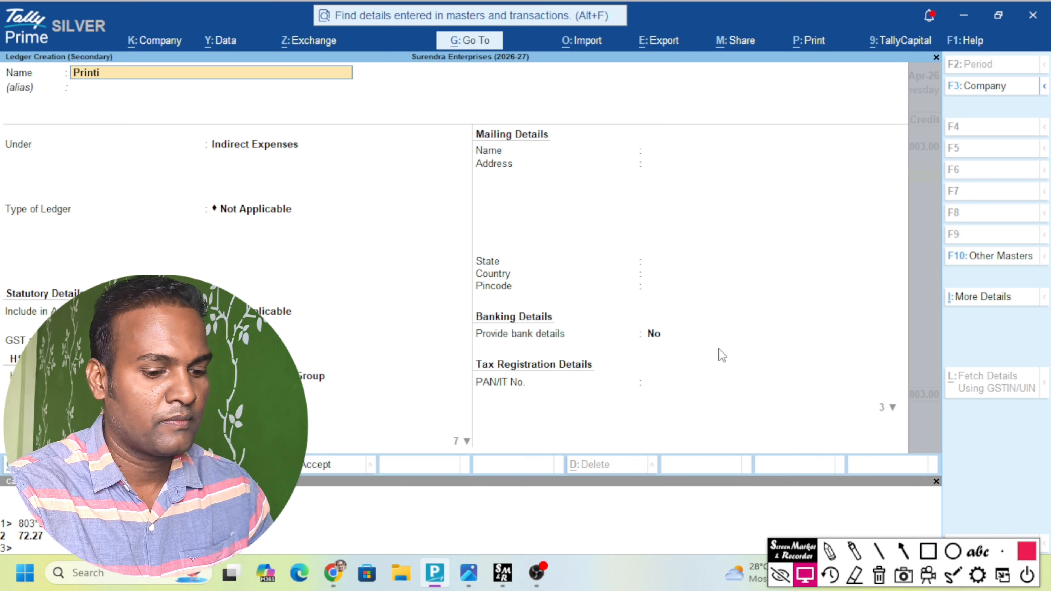
{"action": "type", "text": "ng &"}
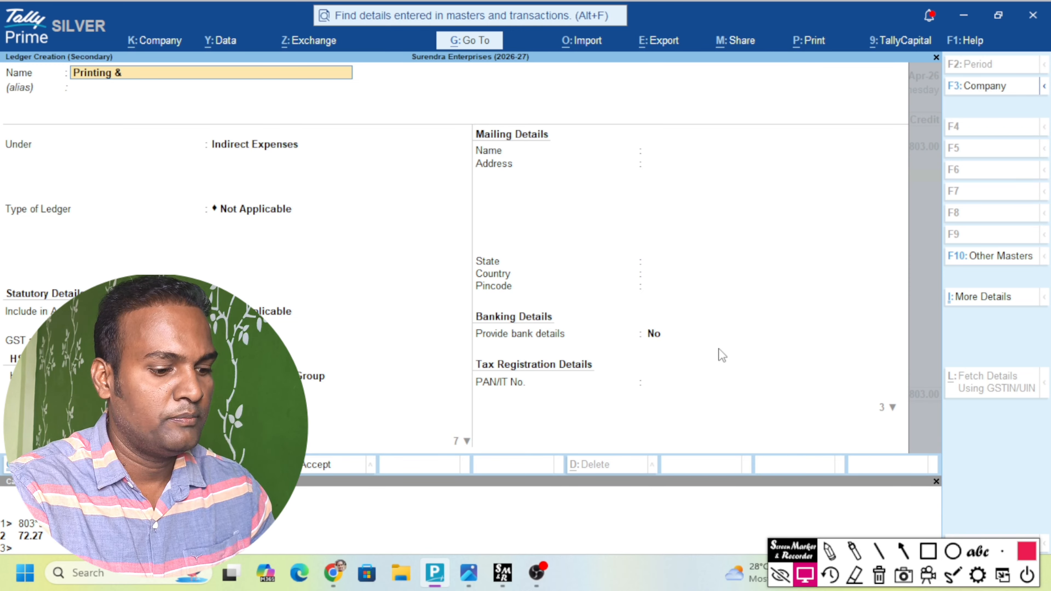
{"action": "type", "text": " Stat"}
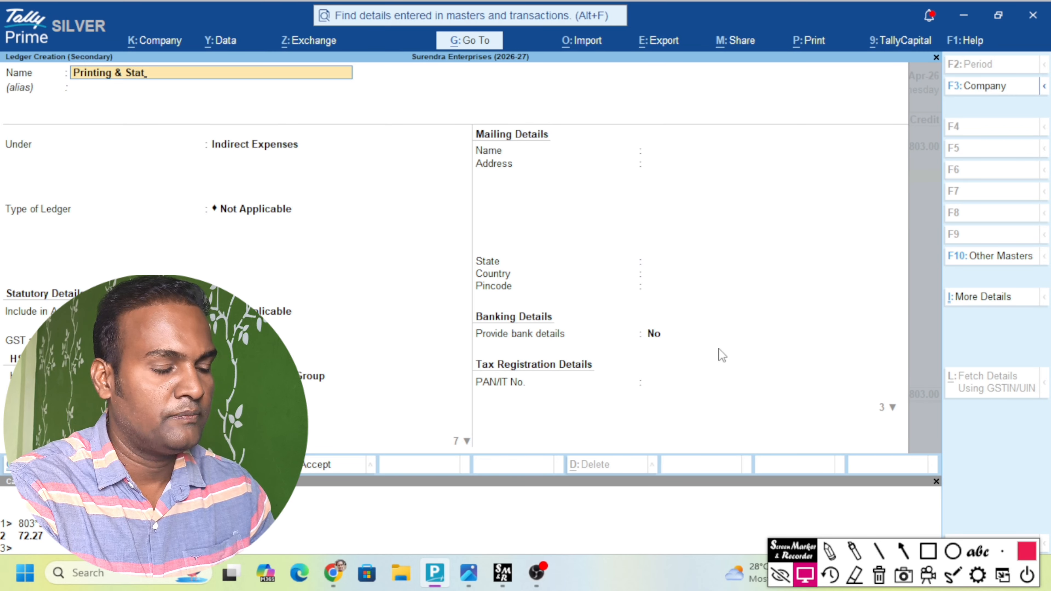
{"action": "type", "text": "in"}
{"action": "key", "text": "BackSpace"}
{"action": "key", "text": "BackSpace"}
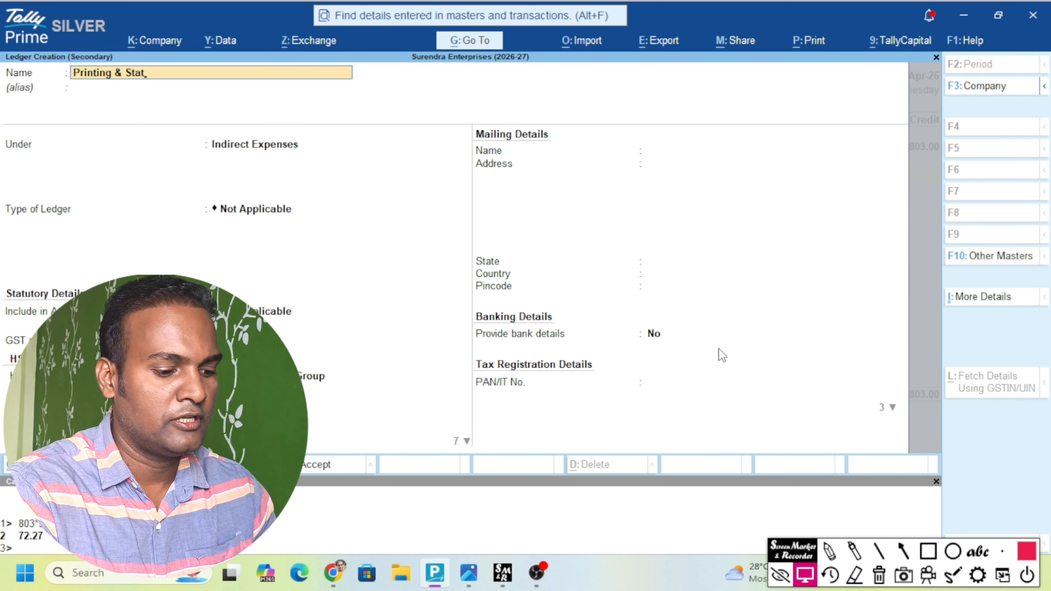
{"action": "type", "text": "ionery"}
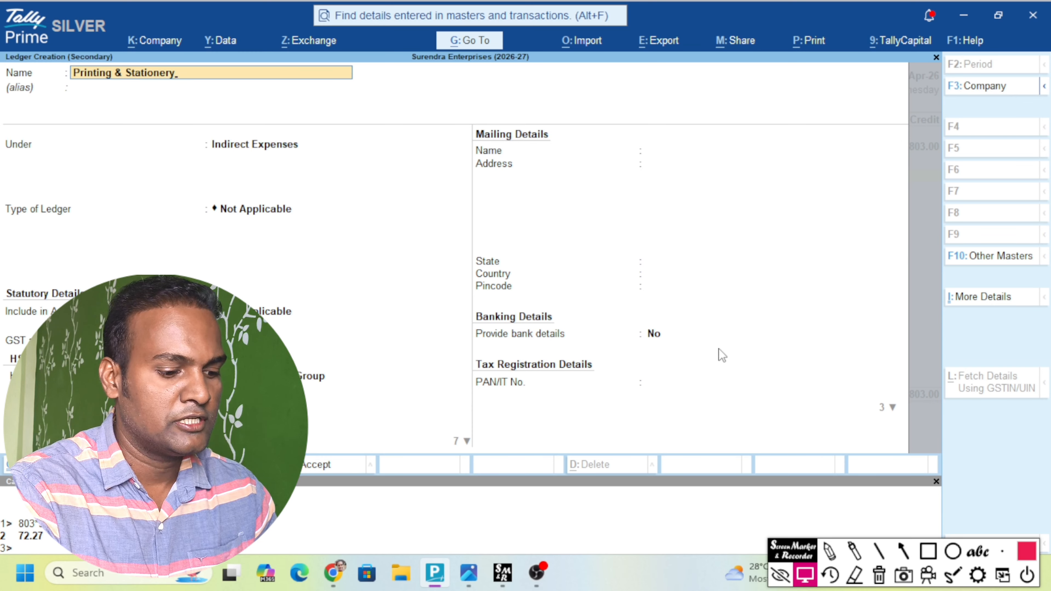
{"action": "key", "text": "Return"}
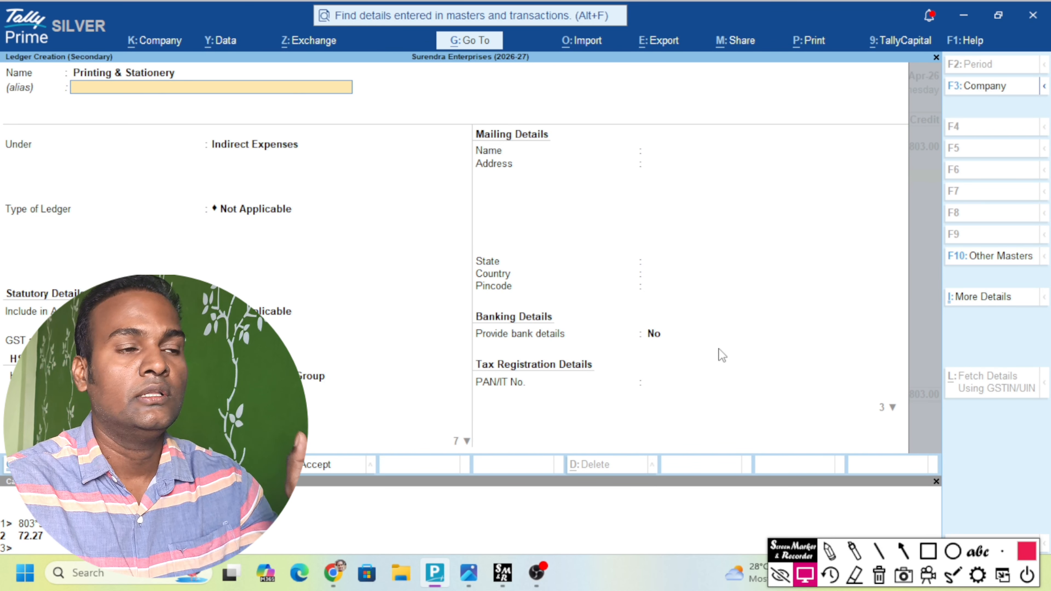
Keep the ledger under Indirect Expenses, set its GST applicability to Not Applicable, and save it.
{"action": "key", "text": "Return"}
{"action": "key", "text": "Return"}
{"action": "key", "text": "Return"}
{"action": "key", "text": "Return"}
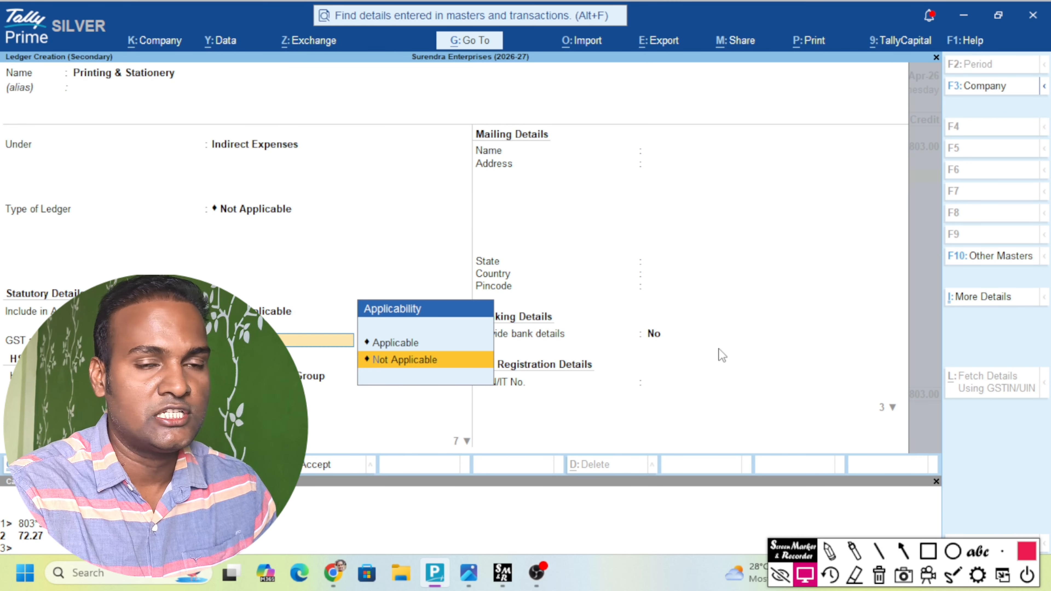
{"action": "key", "text": "Up"}
{"action": "key", "text": "Down"}
{"action": "key", "text": "Return"}
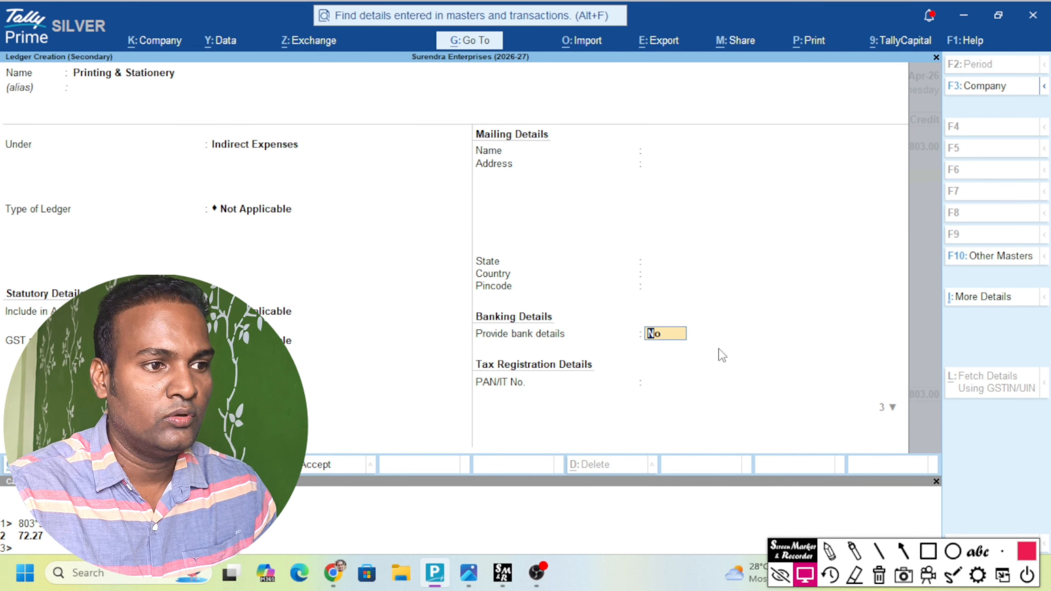
{"action": "key", "text": "ctrl"}
{"action": "key", "text": "ctrl+a"}
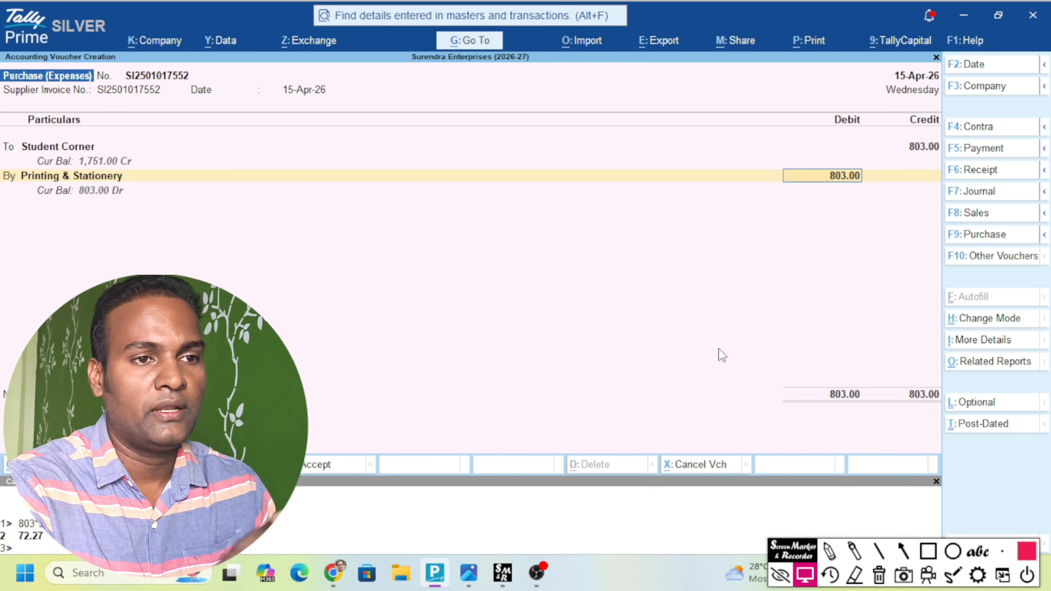
Accept the 803 debit for Printing & Stationery, leave the narration blank, and save the voucher.
{"action": "key", "text": "Return"}
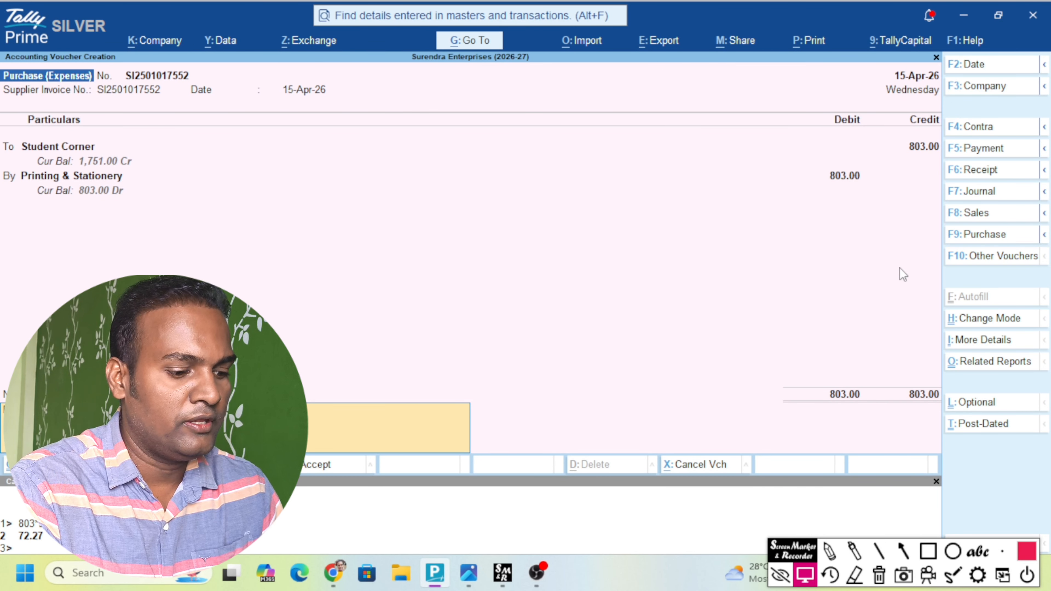
{"action": "key", "text": "ctrl"}
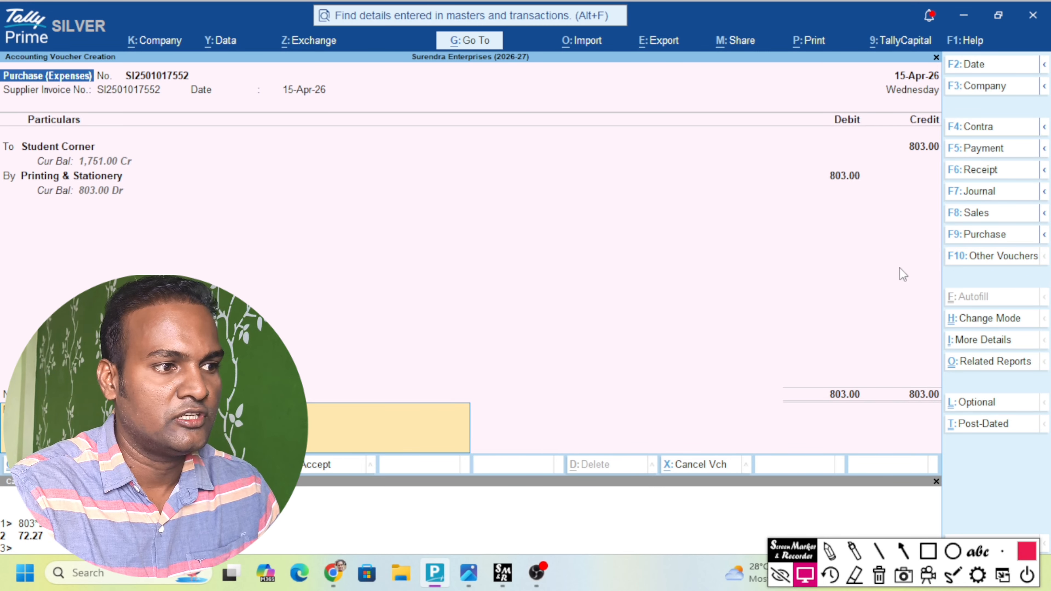
{"action": "key", "text": "Return"}
{"action": "key", "text": "Return"}
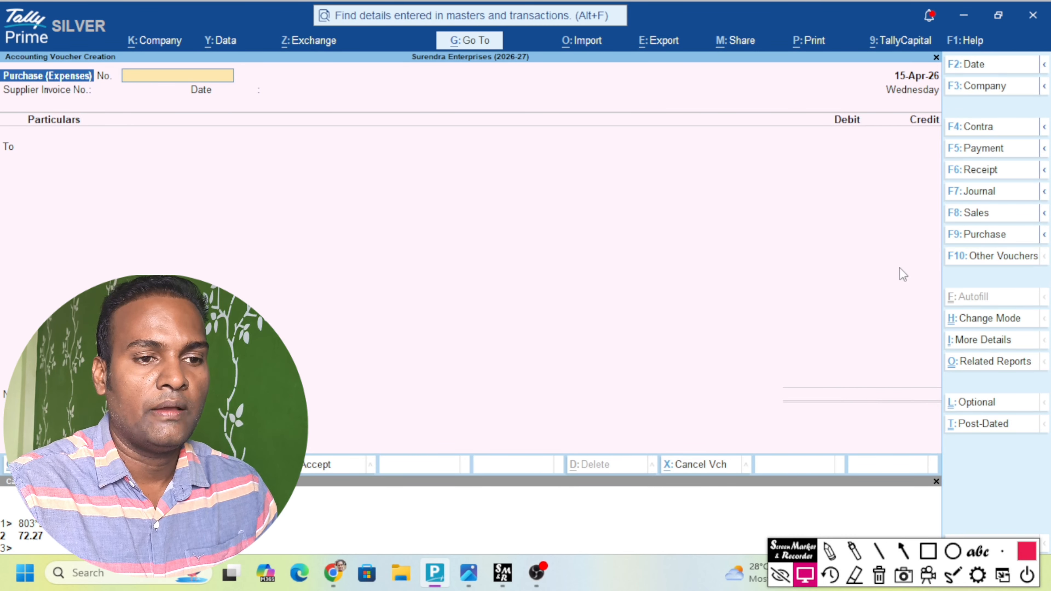
Review Indirect Expenses in the Profit & Loss A/c down to the April voucher for Printing & Stationery @ 18%, leaving it unaltered.
{"action": "key", "text": "Escape"}
{"action": "key", "text": "Return"}
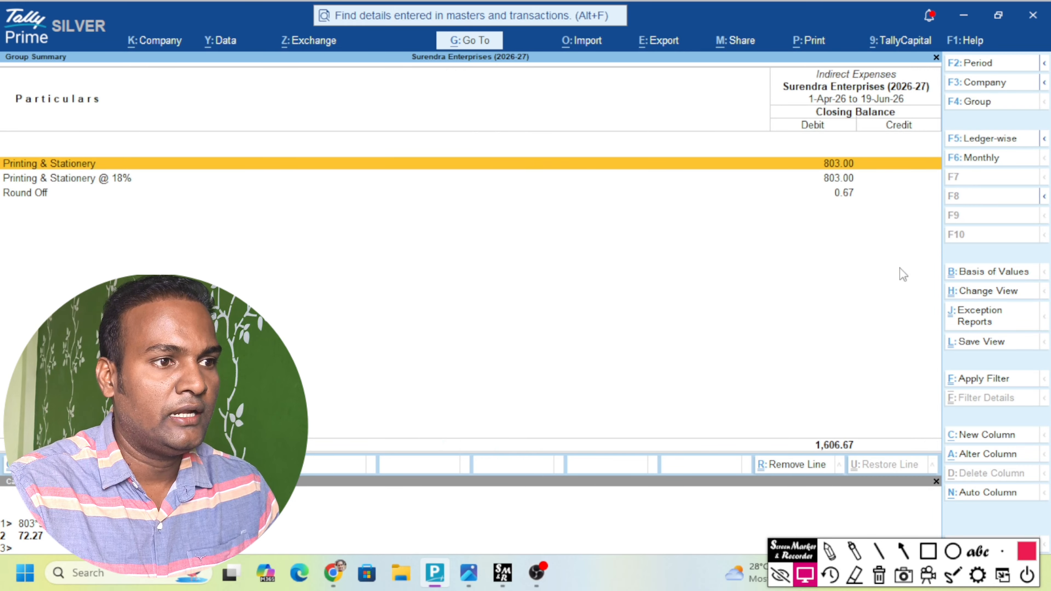
{"action": "key", "text": "Down"}
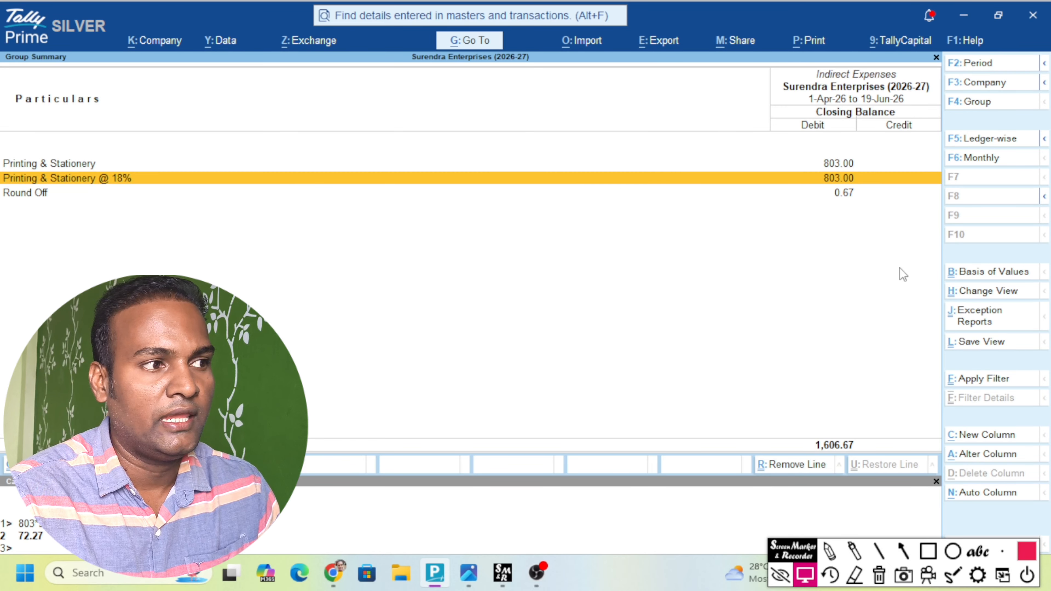
{"action": "key", "text": "Return"}
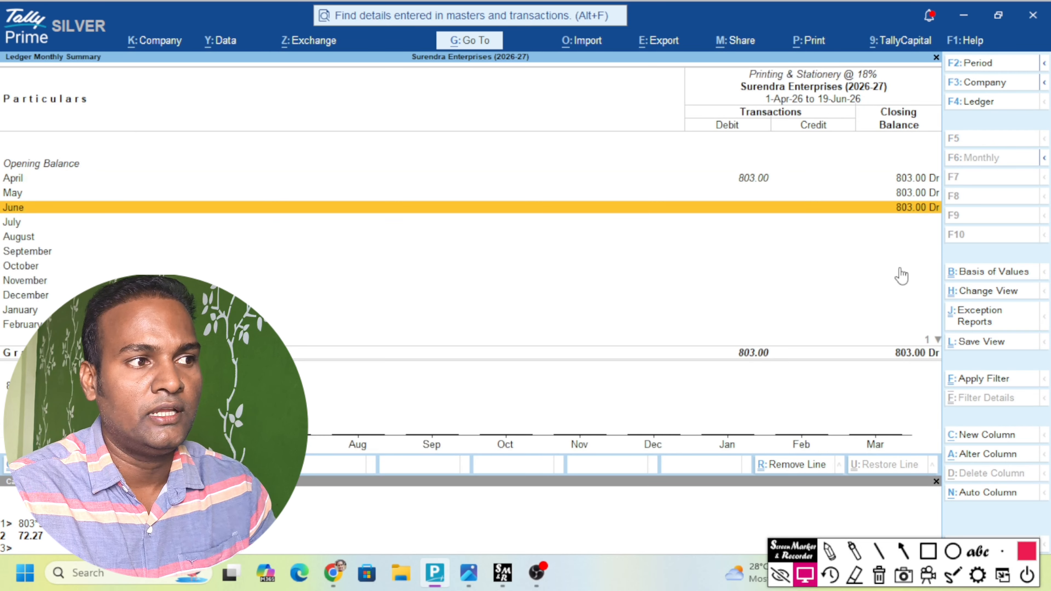
{"action": "key", "text": "Up"}
{"action": "key", "text": "Up"}
{"action": "key", "text": "Return"}
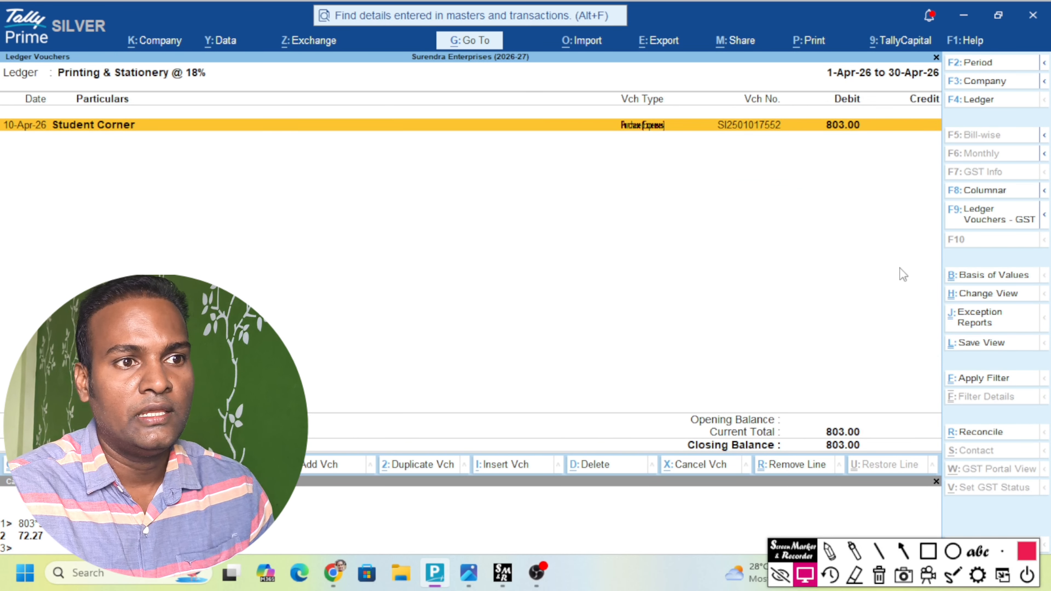
{"action": "key", "text": "Return"}
{"action": "key", "text": "BackSpace"}
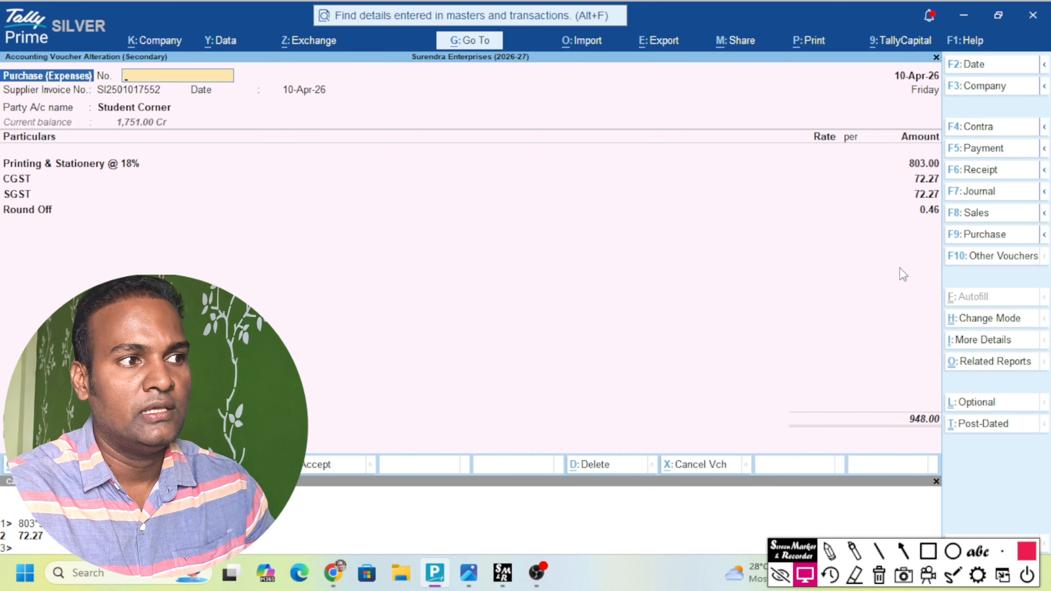
{"action": "key", "text": "Escape"}
{"action": "key", "text": "y"}
Review the April entry of the Printing & Stationery ledger without GST, then return to the Gateway of Tally.
{"action": "key", "text": "Escape"}
{"action": "key", "text": "Return"}
{"action": "key", "text": "Escape"}
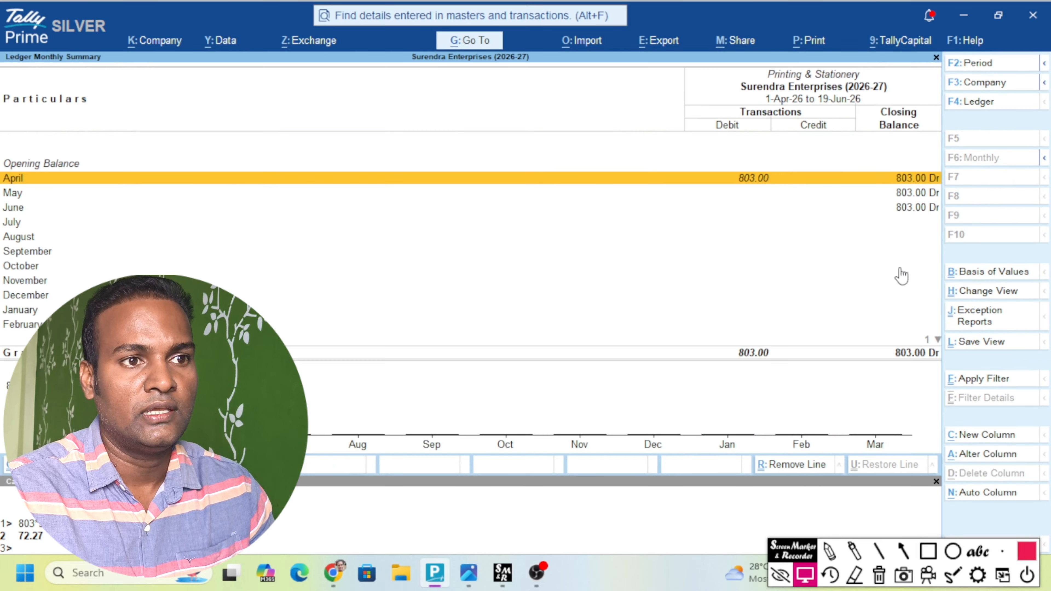
{"action": "key", "text": "Escape"}
{"action": "key", "text": "Escape"}
{"action": "key", "text": "Escape"}
{"action": "key", "text": "Escape"}
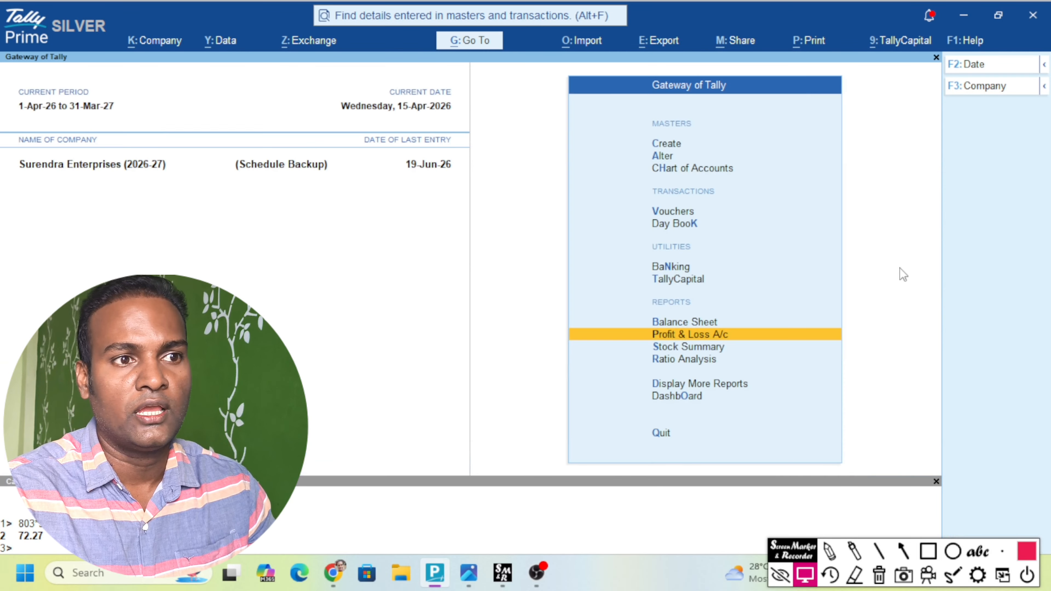
Open the Balance Sheet and drill through Current Liabilities into the Duties & Taxes group.
{"action": "key", "text": "n"}
{"action": "key", "text": "b"}
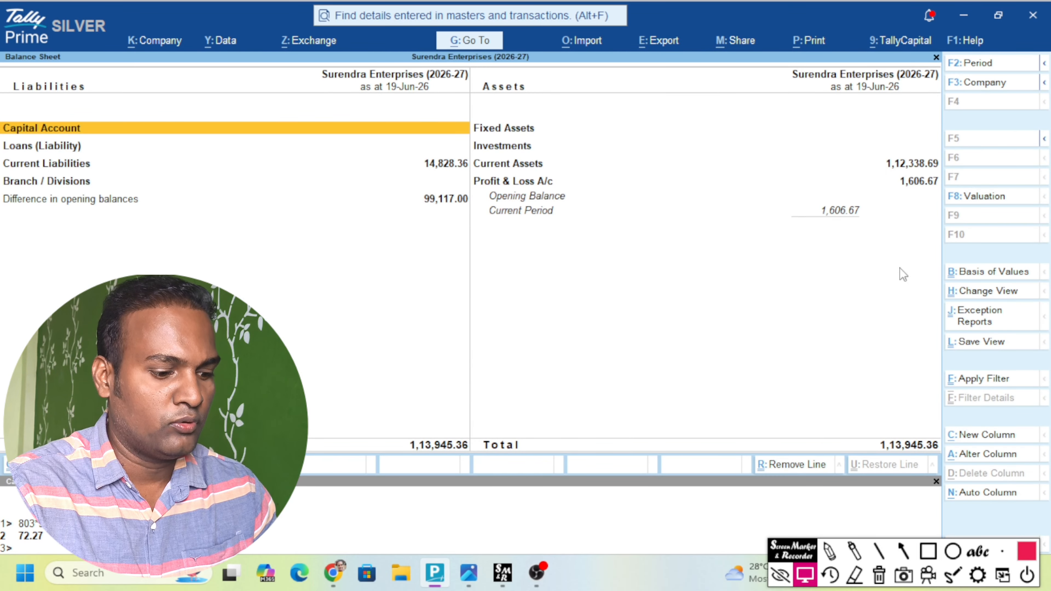
{"action": "key", "text": "Down"}
{"action": "key", "text": "Down"}
{"action": "key", "text": "Return"}
{"action": "key", "text": "Return"}
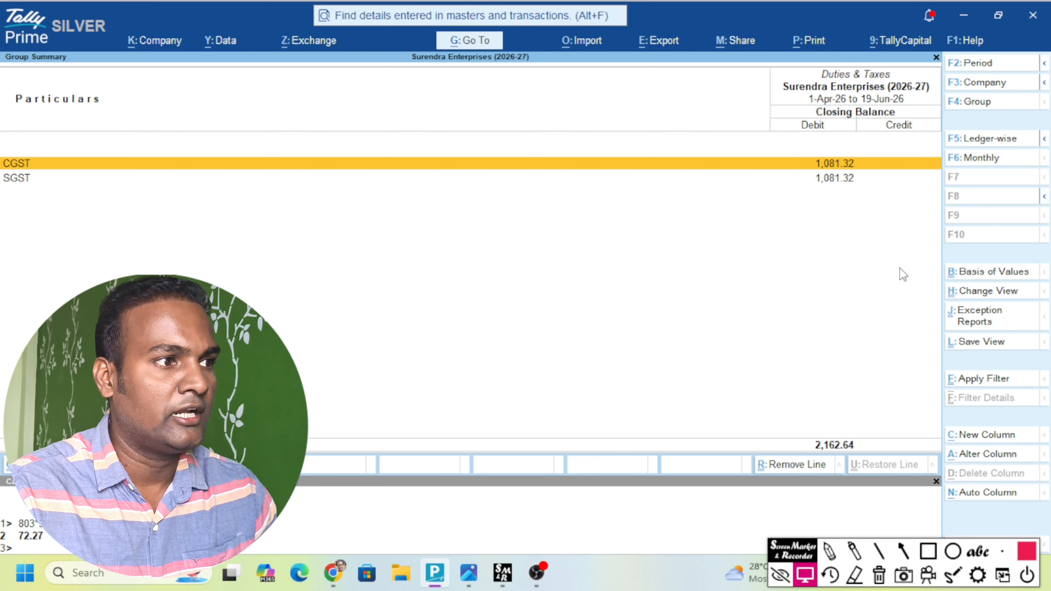
Examine the CGST ledger's April vouchers for the Student Corner entry, then return to the Gateway of Tally.
{"action": "key", "text": "Return"}
{"action": "key", "text": "Up"}
{"action": "key", "text": "Up"}
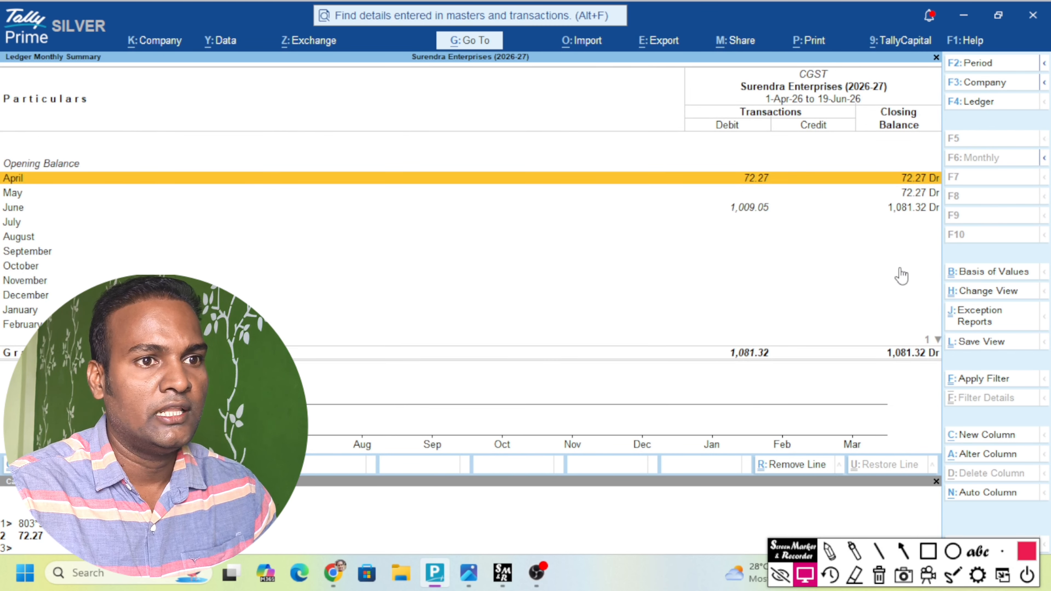
{"action": "key", "text": "Return"}
{"action": "key", "text": "Escape"}
{"action": "key", "text": "Return"}
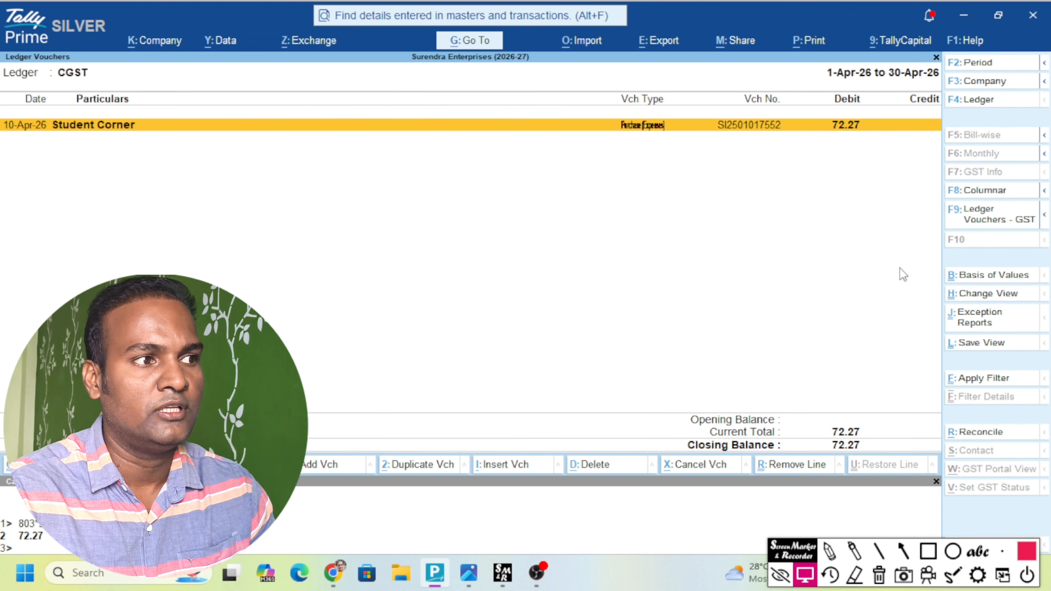
{"action": "key", "text": "Escape"}
{"action": "key", "text": "Escape"}
{"action": "key", "text": "Down"}
{"action": "key", "text": "Escape"}
{"action": "key", "text": "Escape"}
{"action": "key", "text": "Escape"}
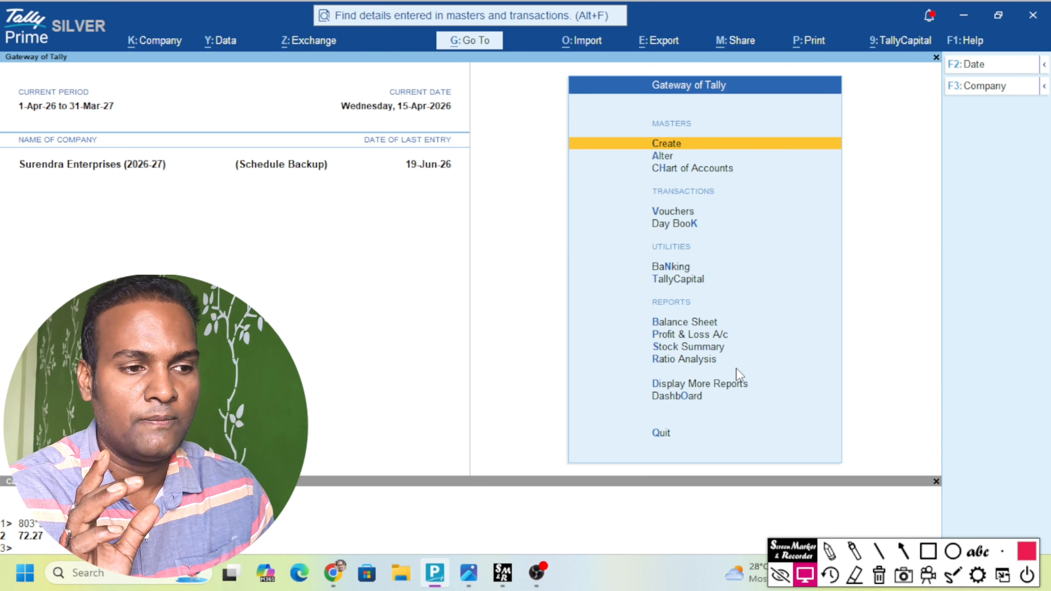
Switch to the WhatsApp Image invoice in Photos, examine its taxable amount and tax lines, then put its window away.
{"action": "left_click", "coordinate": [469, 572]}
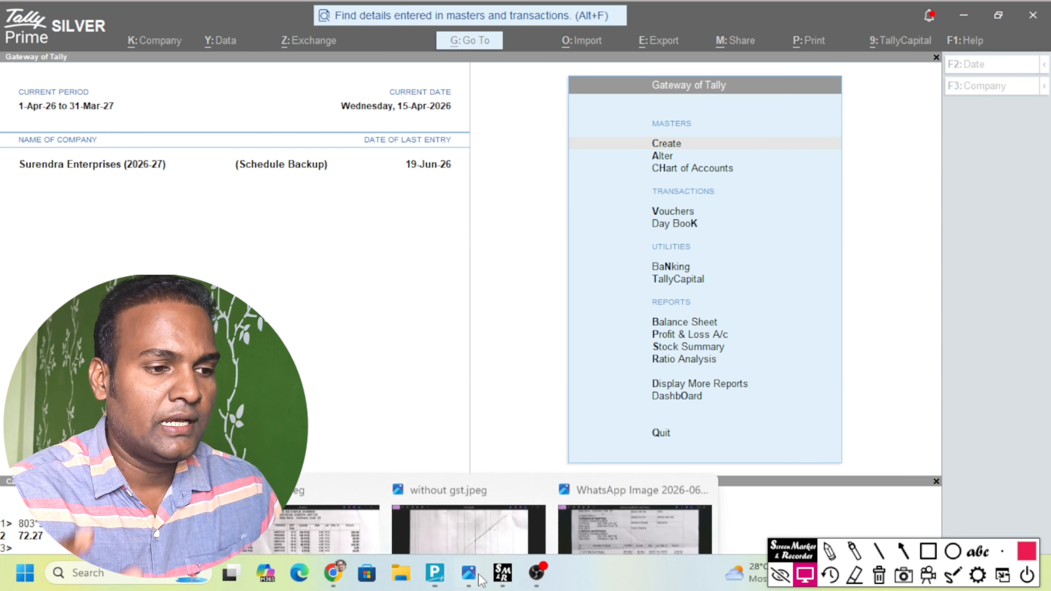
{"action": "left_click", "coordinate": [594, 524]}
{"action": "left_click_drag", "start_coordinate": [638, 214], "coordinate": [654, 260]}
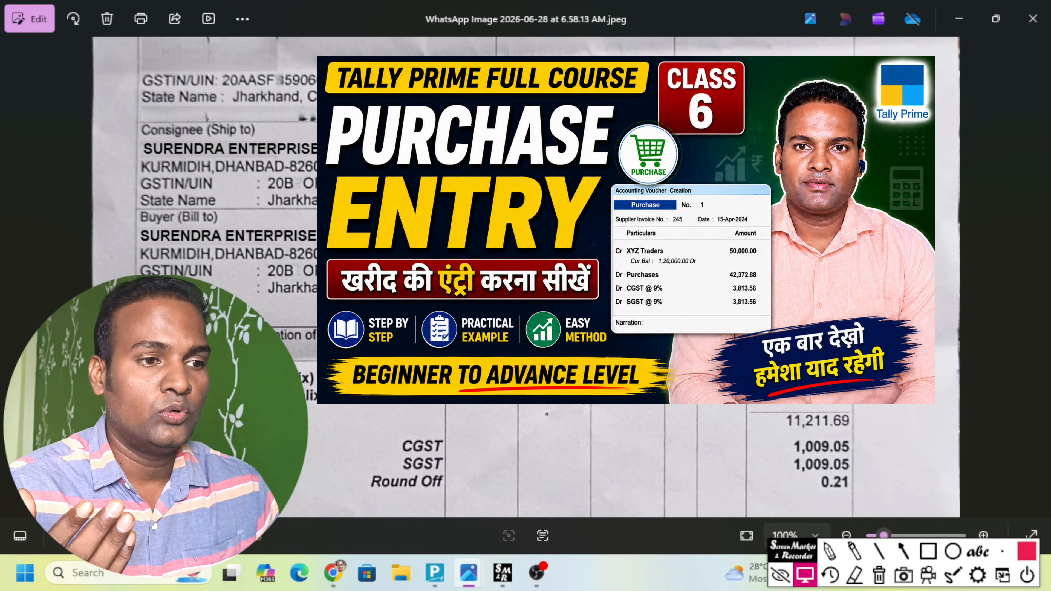
{"action": "left_click", "coordinate": [959, 21]}
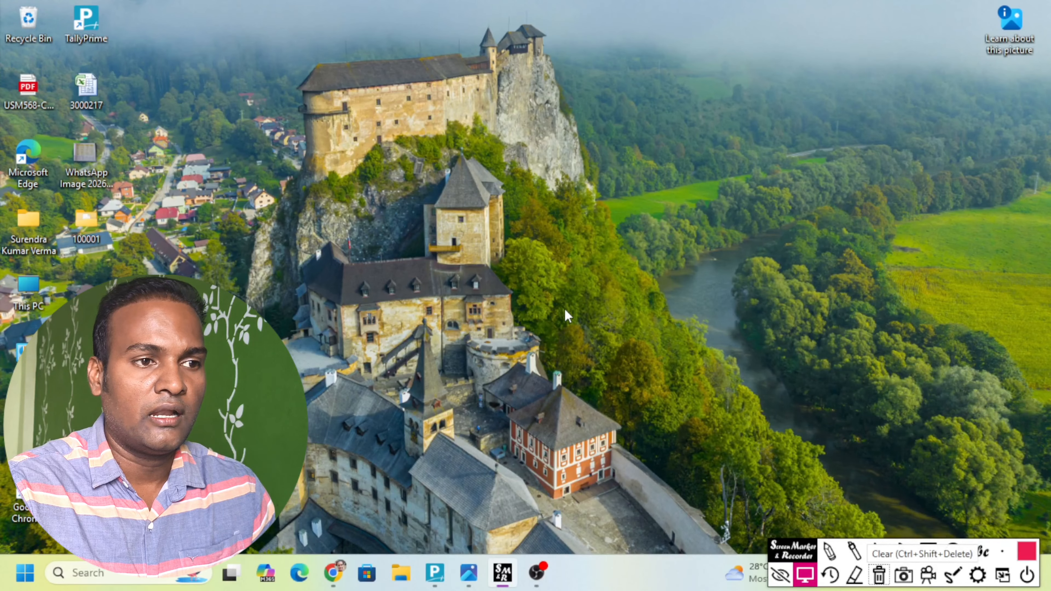